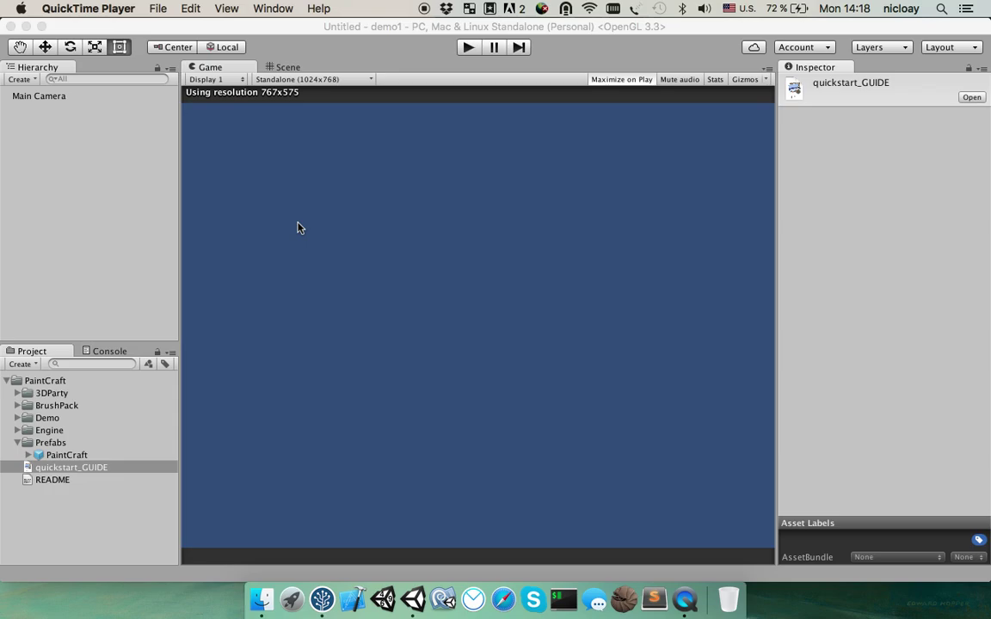
Look over the PaintCraft quickstart_GUIDE and README files in the Project panel
{"action": "left_click", "coordinate": [17, 442]}
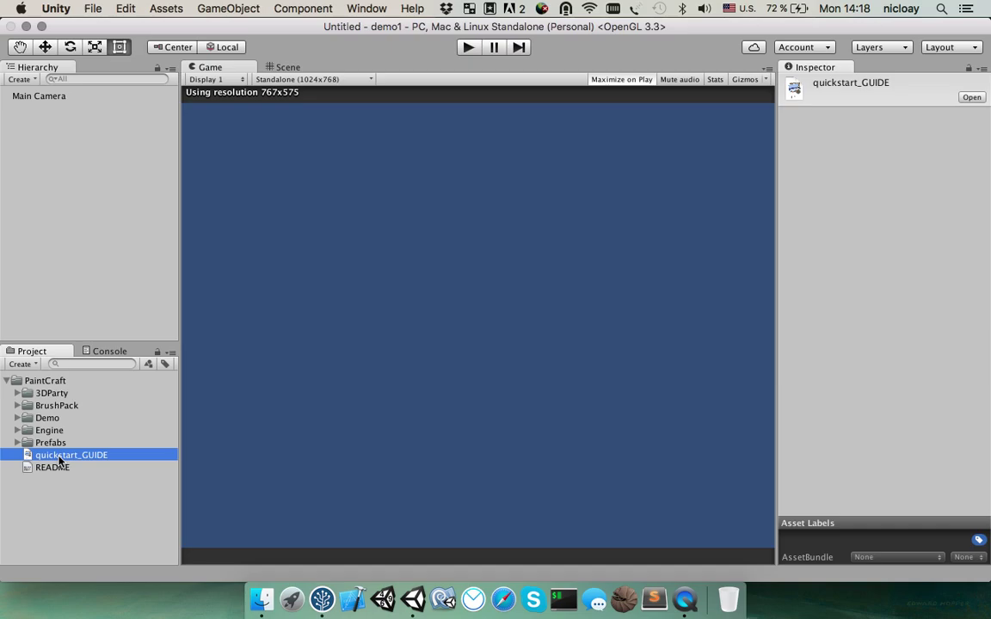
{"action": "left_click", "coordinate": [39, 385]}
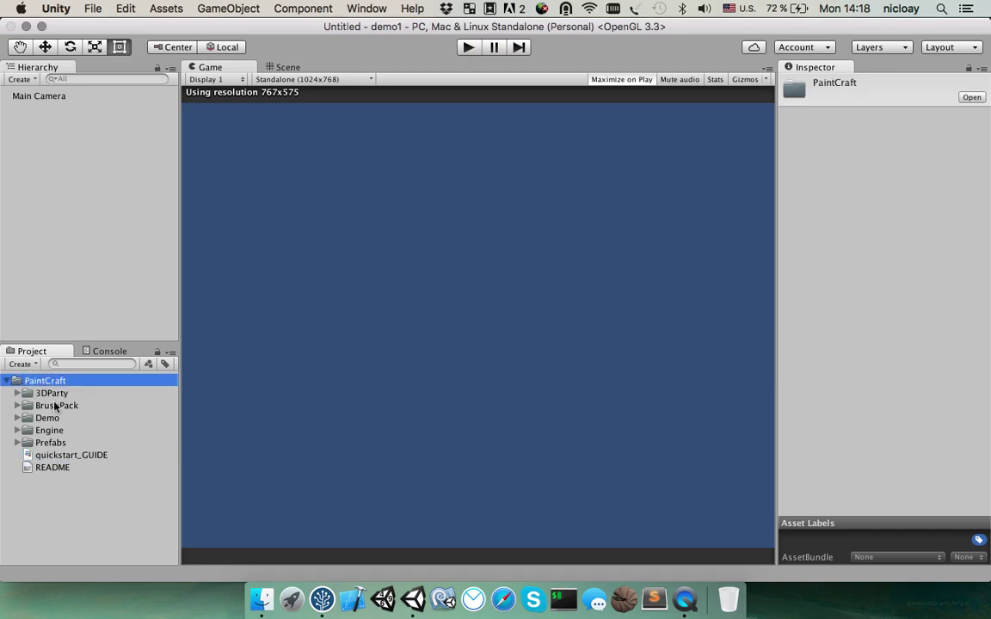
{"action": "left_click", "coordinate": [48, 470]}
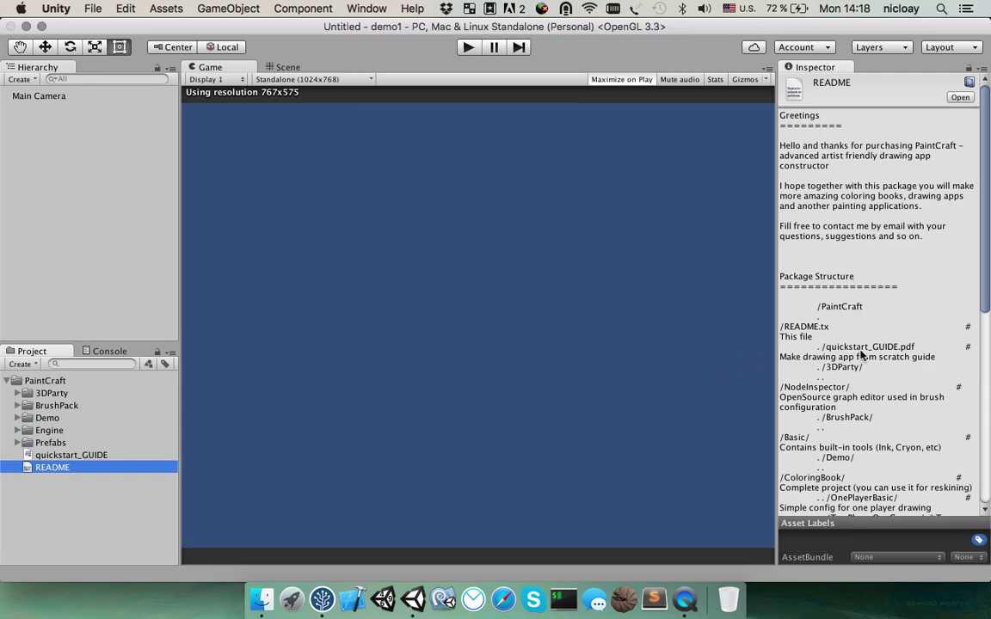
{"action": "left_click", "coordinate": [58, 456]}
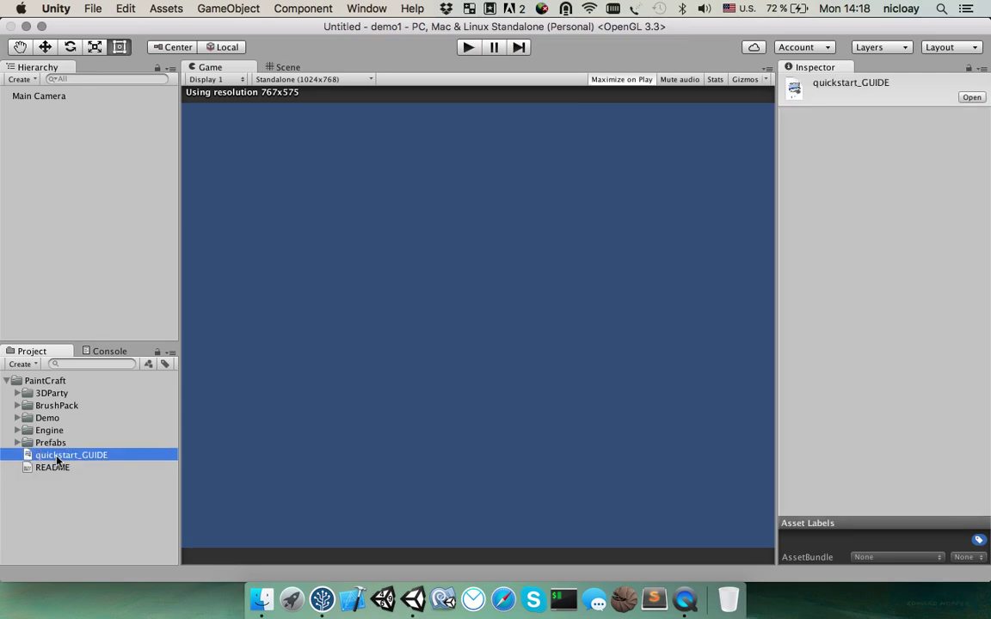
In Project Settings > Editor, choose iPad 2 GSM as the Unity Remote device
{"action": "left_click", "coordinate": [166, 9]}
{"action": "mouse_move", "coordinate": [133, 13]}
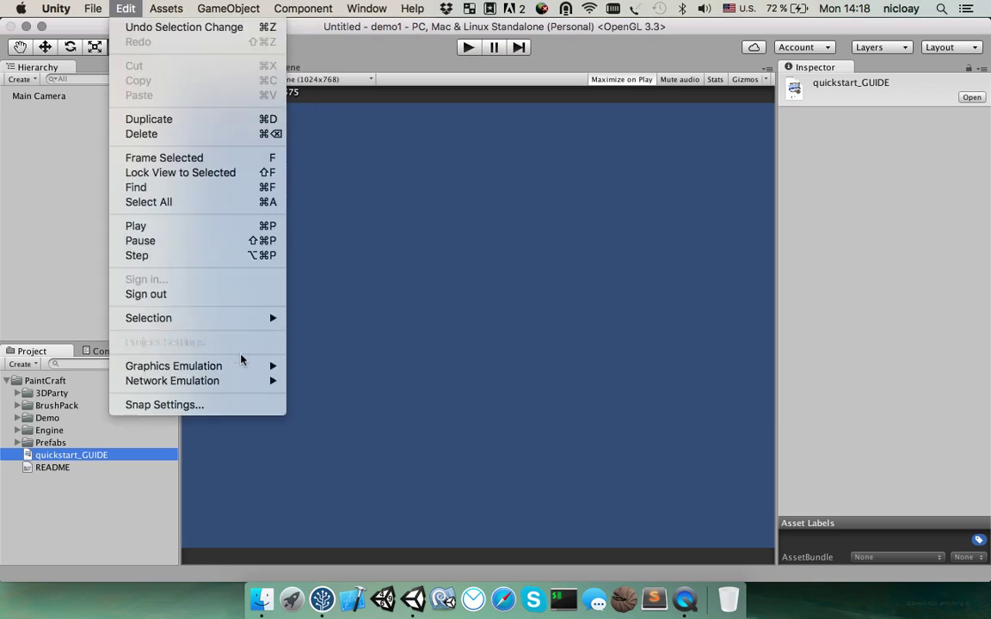
{"action": "mouse_move", "coordinate": [241, 365]}
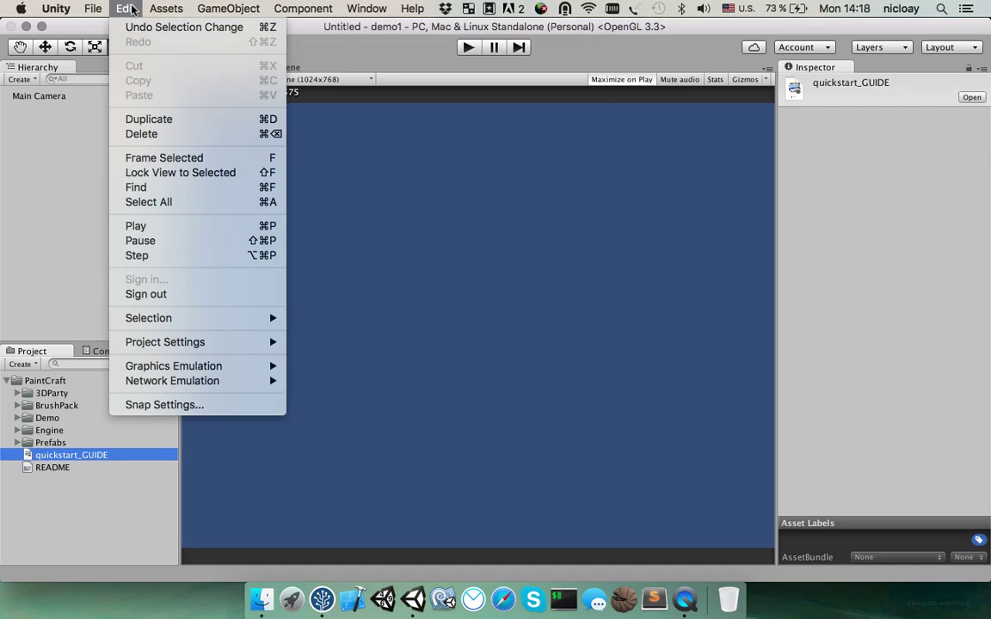
{"action": "mouse_move", "coordinate": [186, 342]}
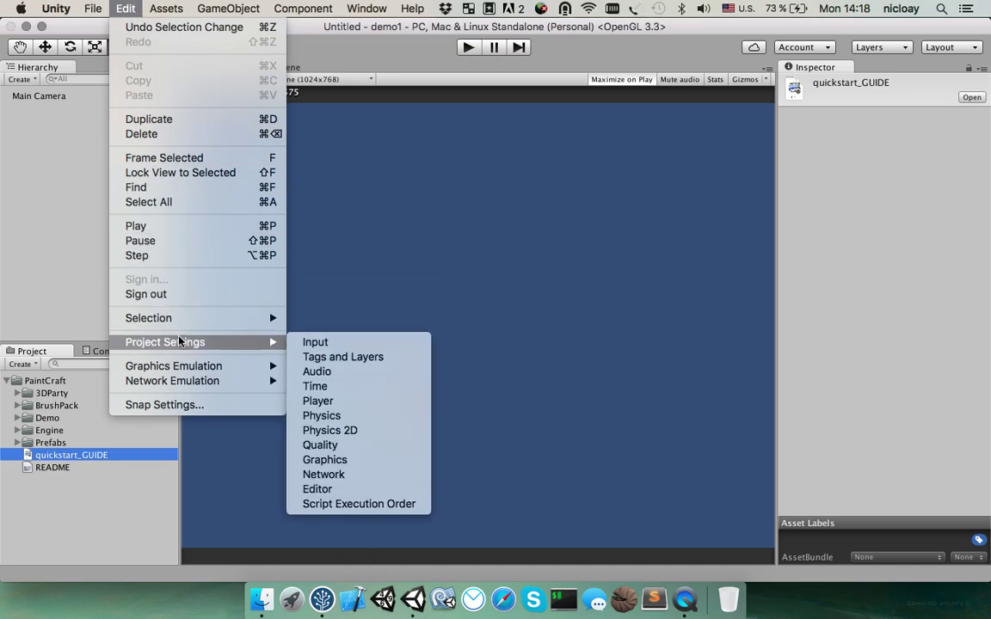
{"action": "left_click", "coordinate": [334, 492]}
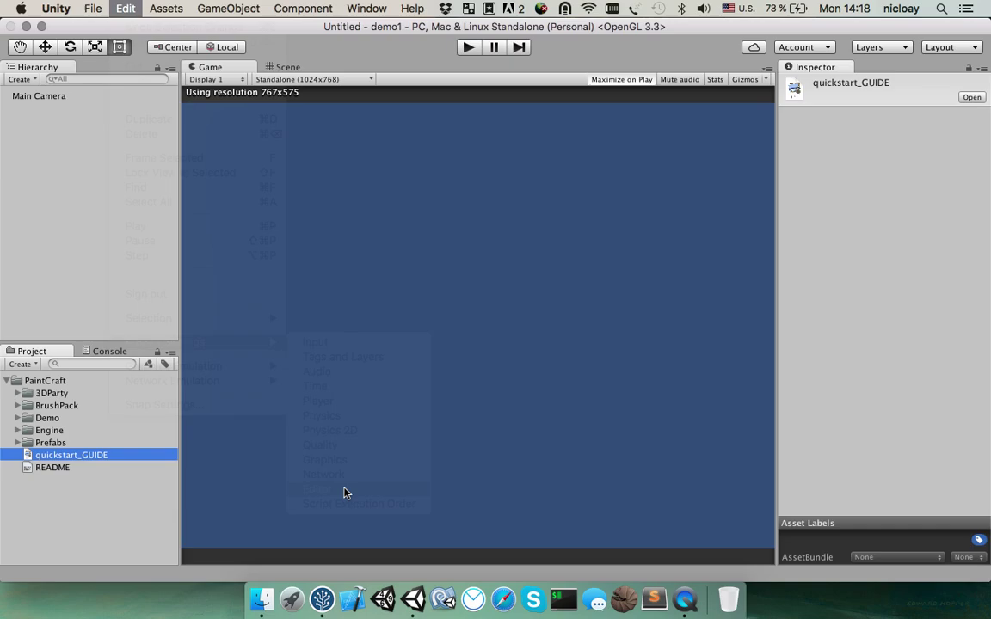
{"action": "left_click", "coordinate": [929, 137]}
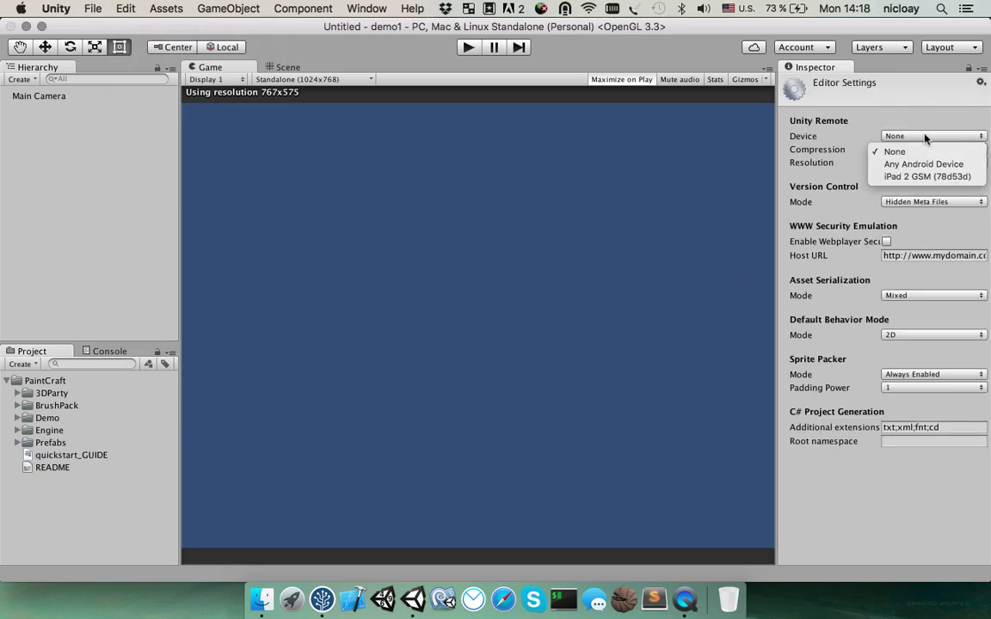
{"action": "left_click", "coordinate": [899, 177]}
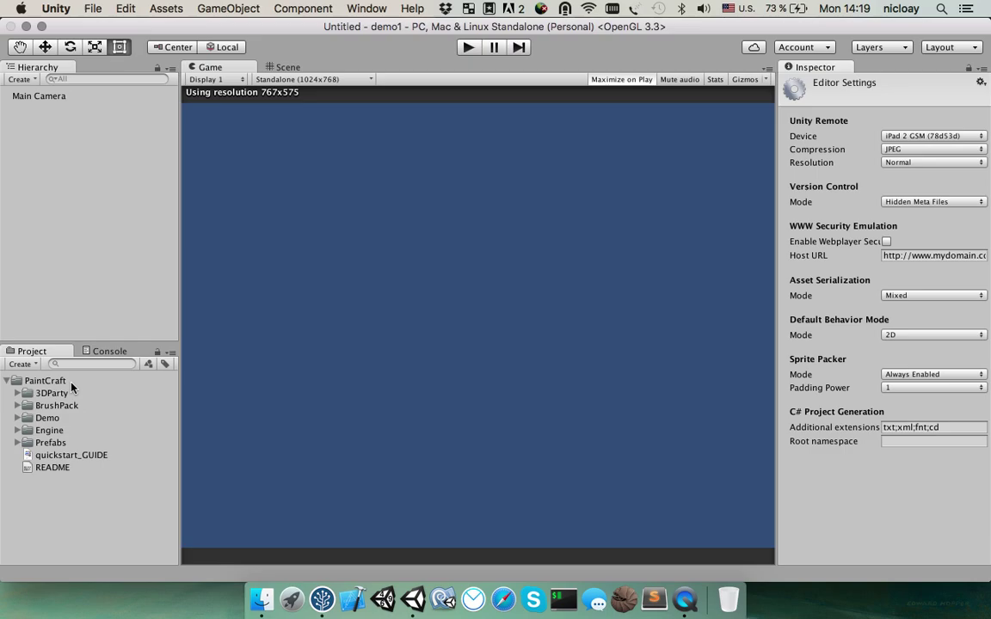
Expand Demo > ColoringBook and open the PageSelect scene
{"action": "left_click", "coordinate": [18, 419]}
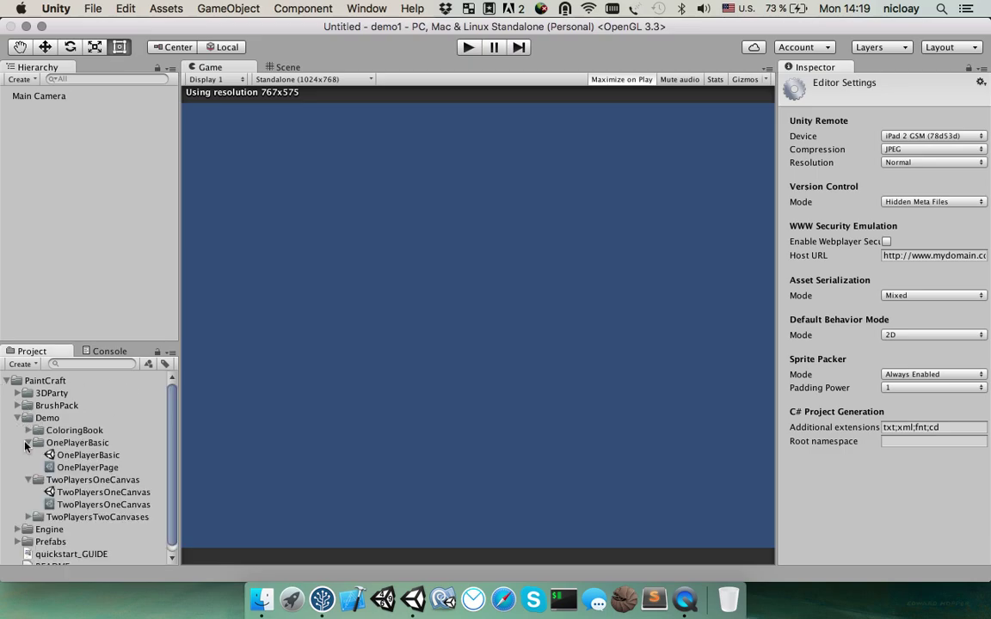
{"action": "left_click", "coordinate": [27, 443]}
{"action": "left_click", "coordinate": [28, 455]}
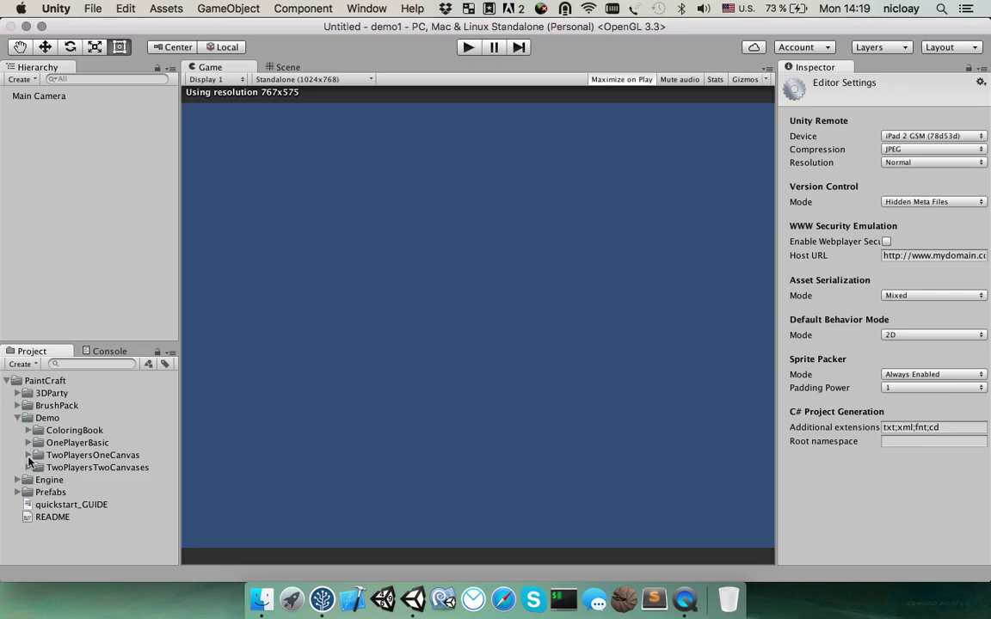
{"action": "left_click", "coordinate": [28, 431]}
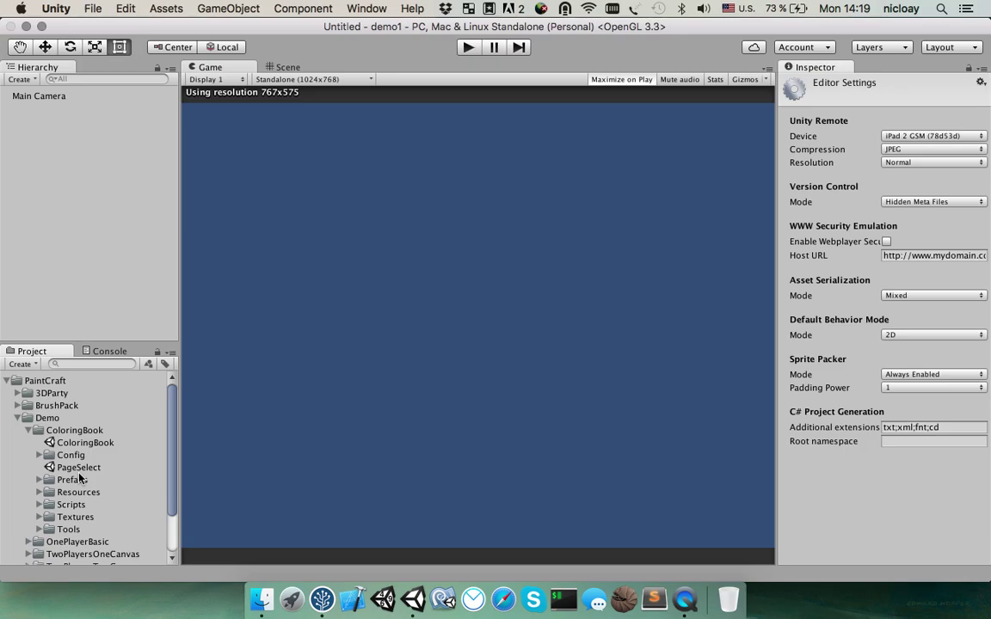
{"action": "double_click", "coordinate": [75, 469]}
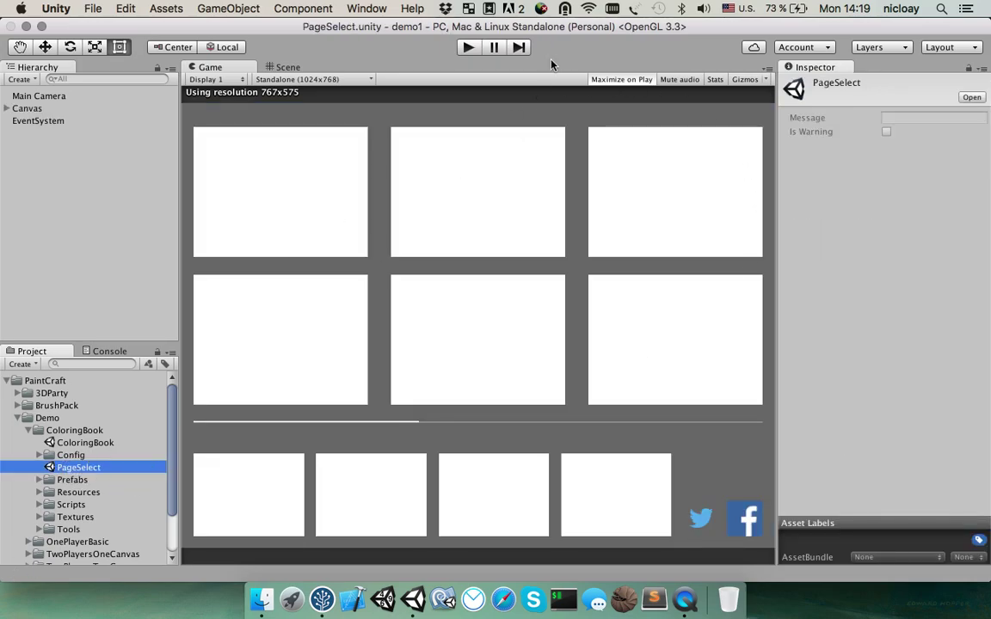
Play the scene, scribble a black stroke on the blank page, then stop
{"action": "left_click", "coordinate": [470, 48]}
{"action": "left_click", "coordinate": [468, 48]}
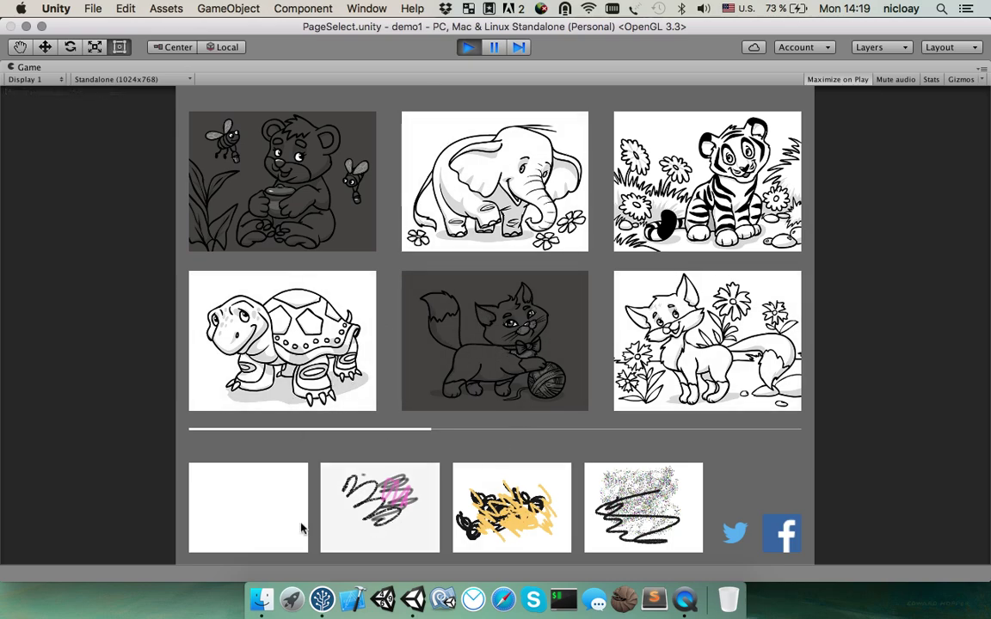
{"action": "left_click", "coordinate": [259, 503]}
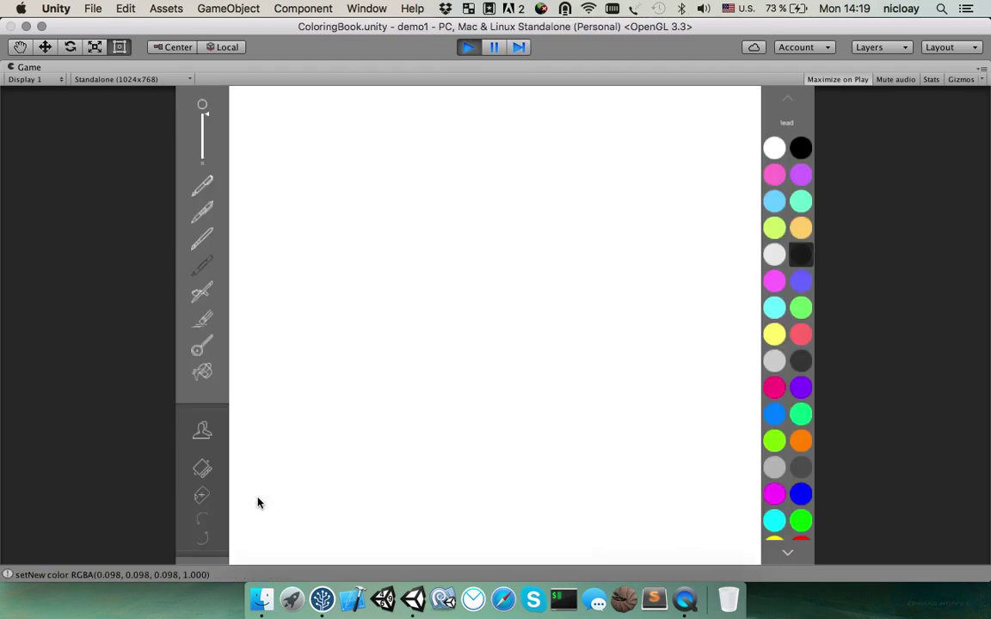
{"action": "mouse_move", "coordinate": [380, 212]}
{"action": "left_mouse_down"}
{"action": "mouse_move", "coordinate": [349, 311]}
{"action": "mouse_move", "coordinate": [382, 355]}
{"action": "mouse_move", "coordinate": [406, 425]}
{"action": "mouse_move", "coordinate": [468, 407]}
{"action": "mouse_move", "coordinate": [385, 397]}
{"action": "left_mouse_up"}
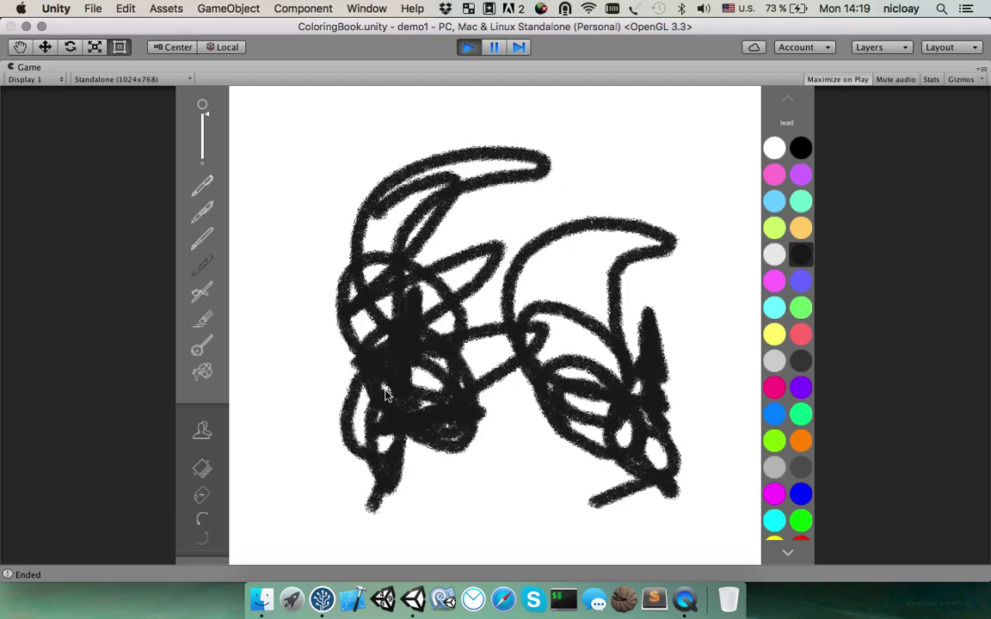
{"action": "left_click", "coordinate": [464, 49]}
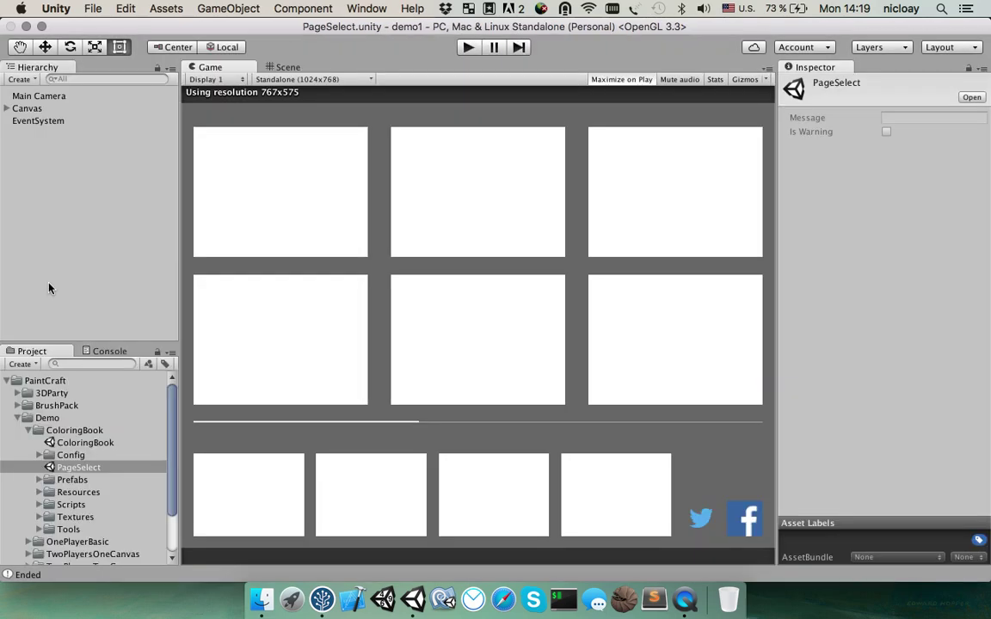
Replay the scene and draw a grey zigzag above the elephant on its page
{"action": "left_click", "coordinate": [468, 48]}
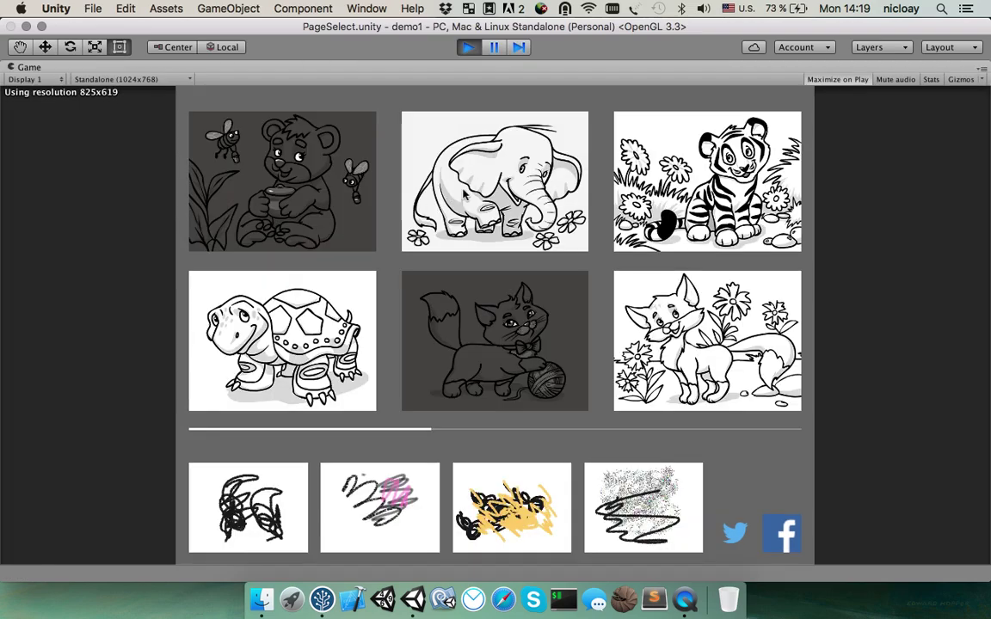
{"action": "left_click", "coordinate": [503, 200]}
{"action": "left_click", "coordinate": [202, 238]}
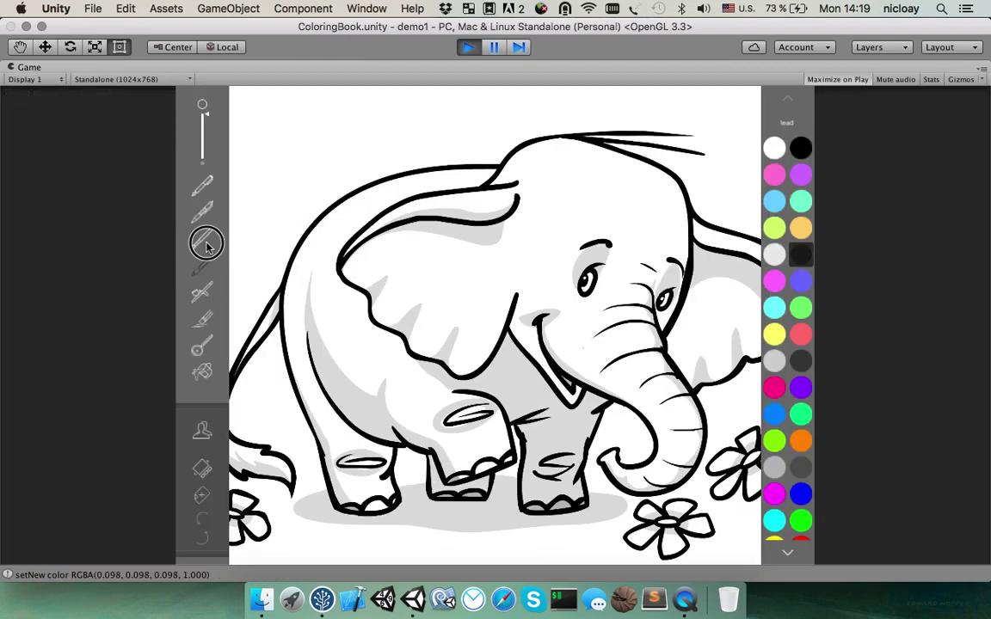
{"action": "mouse_move", "coordinate": [258, 191]}
{"action": "left_mouse_down"}
{"action": "mouse_move", "coordinate": [410, 182]}
{"action": "mouse_move", "coordinate": [482, 163]}
{"action": "left_mouse_up"}
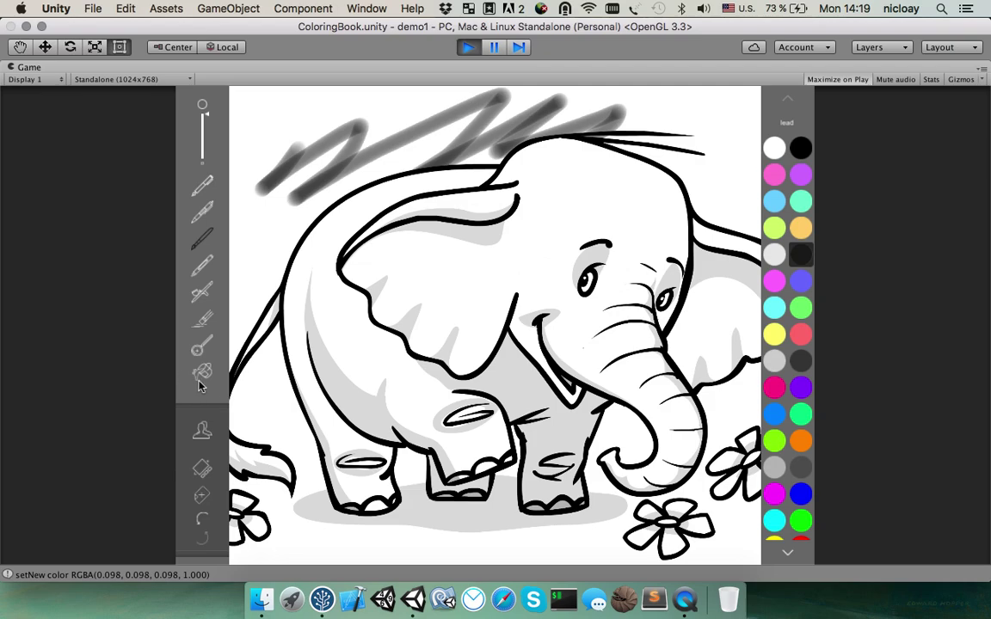
Fill the elephant and the page background with light green, then stop playing
{"action": "left_click", "coordinate": [774, 228]}
{"action": "left_click", "coordinate": [528, 215]}
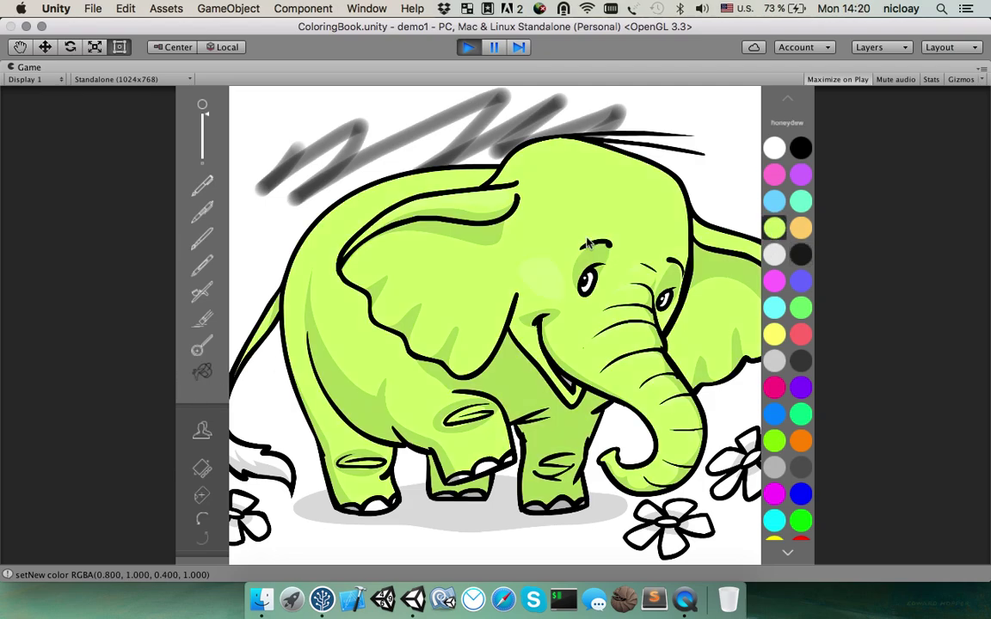
{"action": "left_click", "coordinate": [310, 166]}
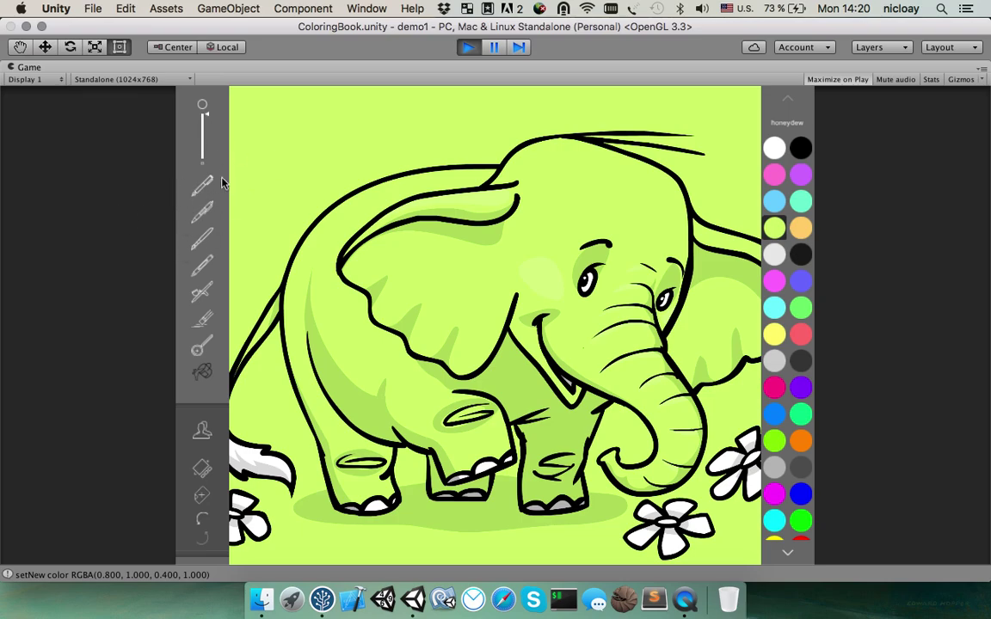
{"action": "left_click", "coordinate": [467, 46]}
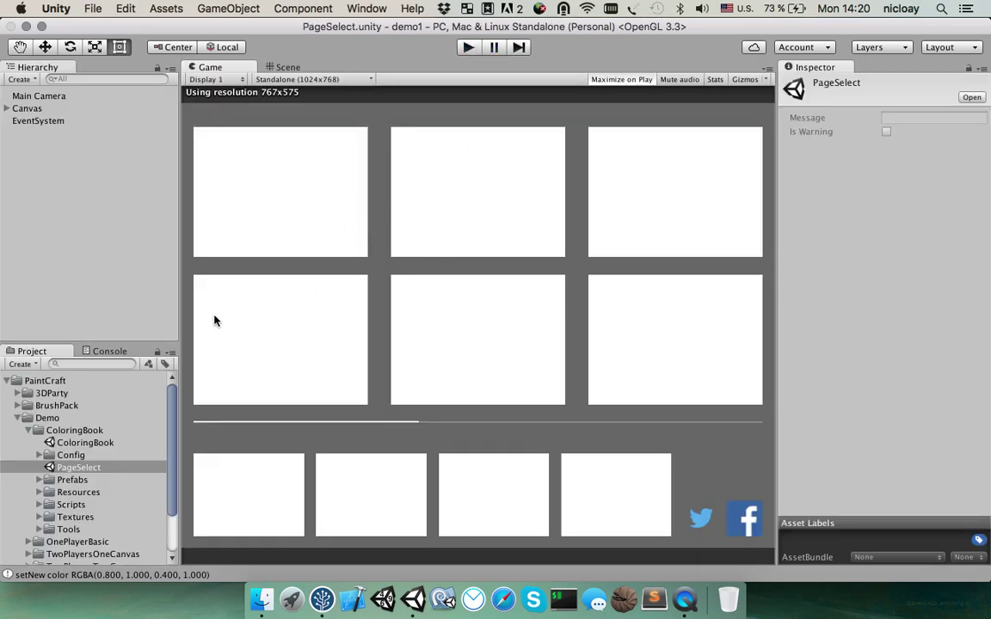
Open the OnePlayerBasic demo scene and start playing it
{"action": "left_click", "coordinate": [28, 430]}
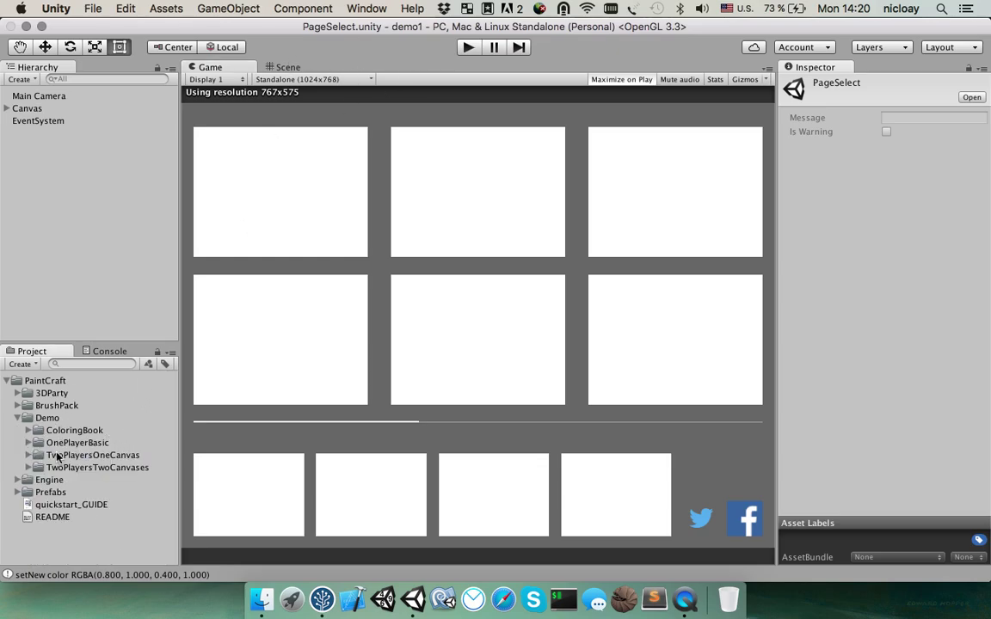
{"action": "left_click", "coordinate": [27, 442]}
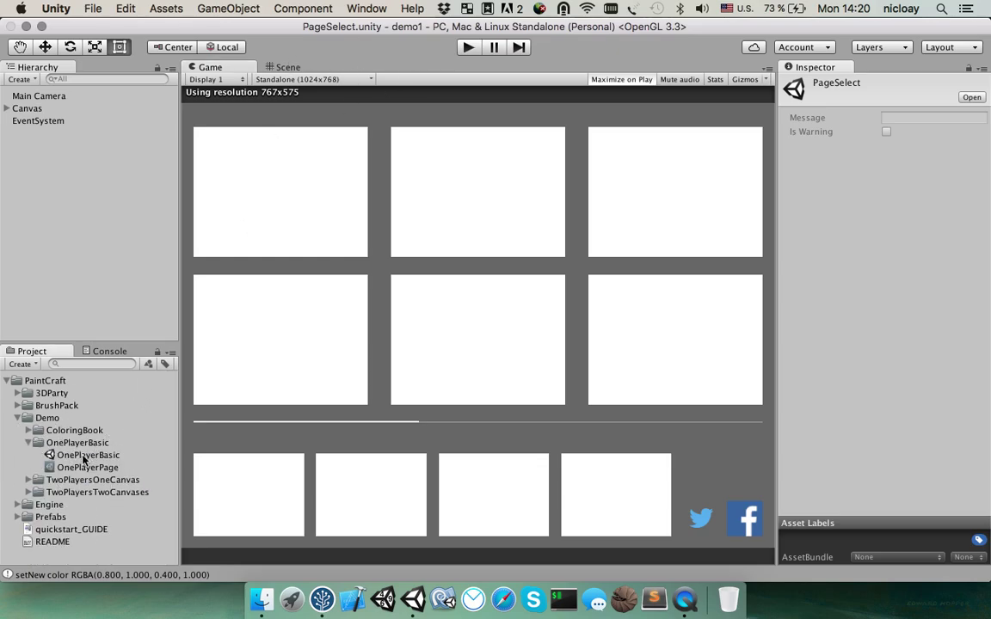
{"action": "left_click", "coordinate": [76, 456]}
{"action": "double_click", "coordinate": [76, 456]}
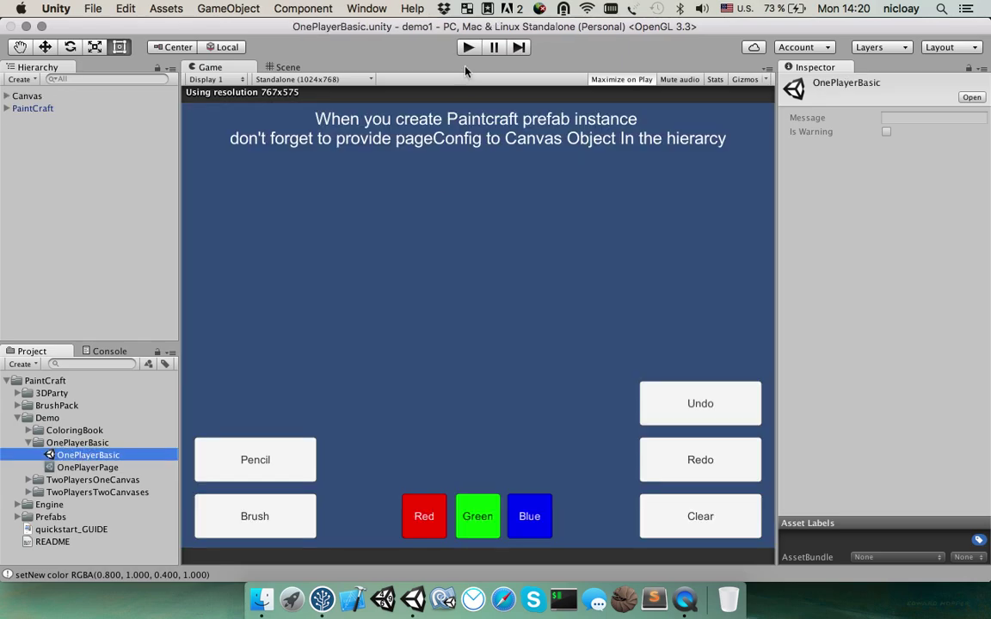
{"action": "left_click", "coordinate": [467, 47]}
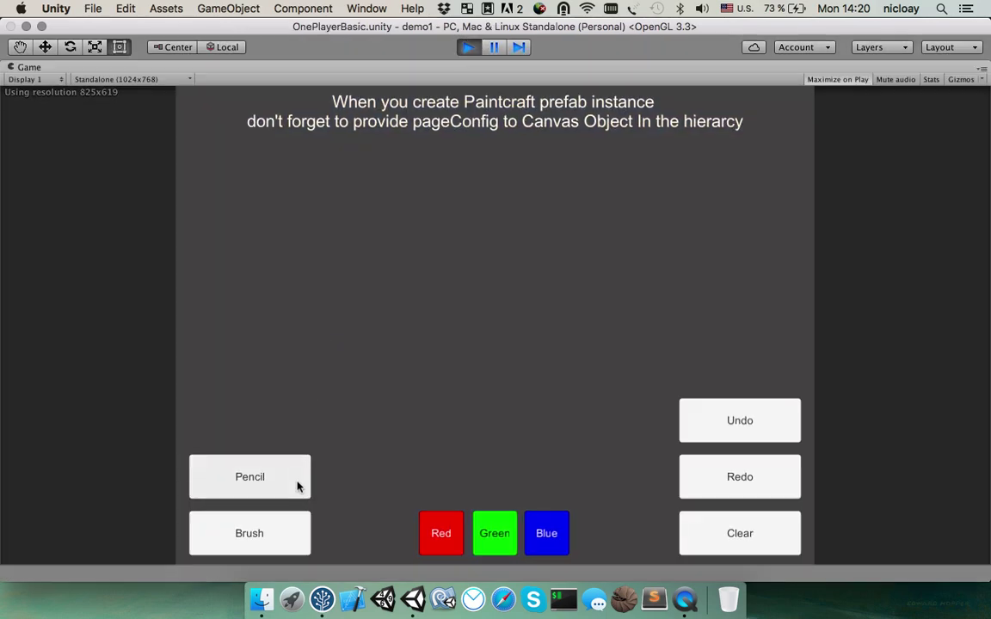
Paint a blue pencil stroke, undo it, clear the canvas, and stop the game
{"action": "left_click", "coordinate": [281, 497]}
{"action": "left_click", "coordinate": [442, 533]}
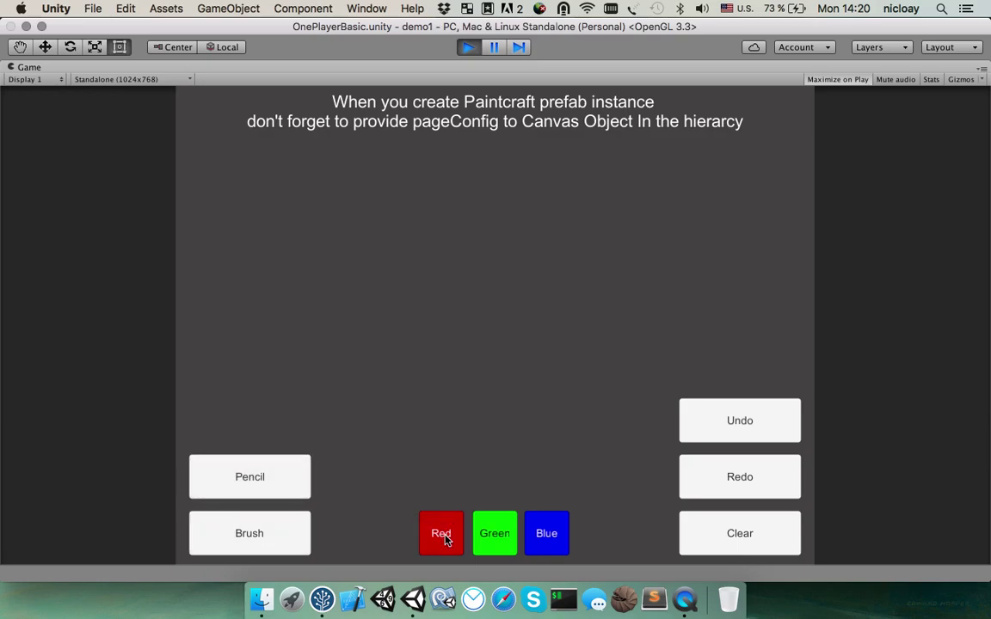
{"action": "left_click", "coordinate": [542, 534]}
{"action": "mouse_move", "coordinate": [318, 207]}
{"action": "left_mouse_down"}
{"action": "mouse_move", "coordinate": [435, 278]}
{"action": "mouse_move", "coordinate": [585, 288]}
{"action": "left_mouse_up"}
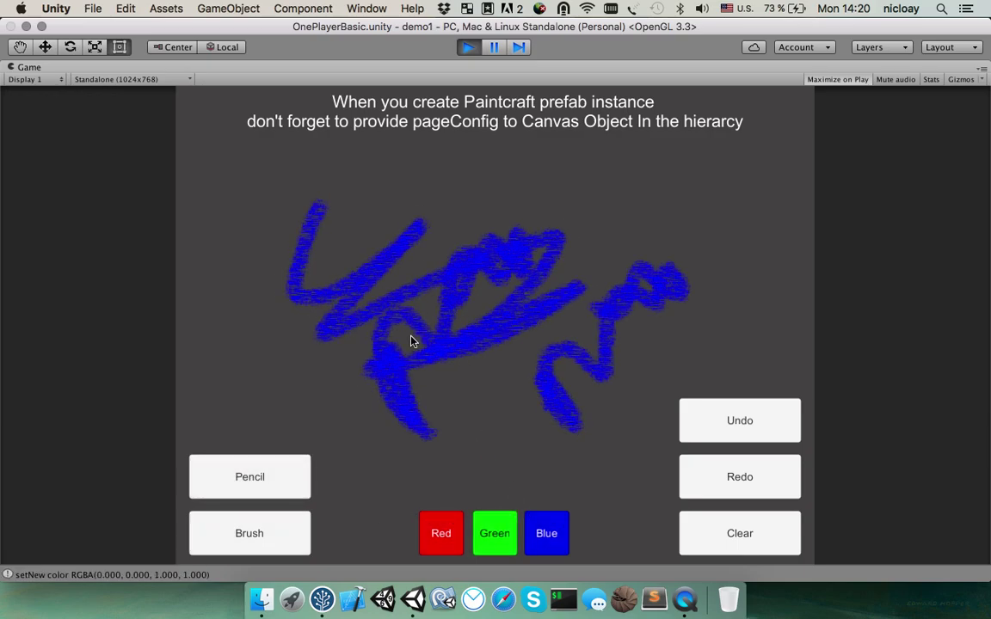
{"action": "left_click", "coordinate": [724, 417]}
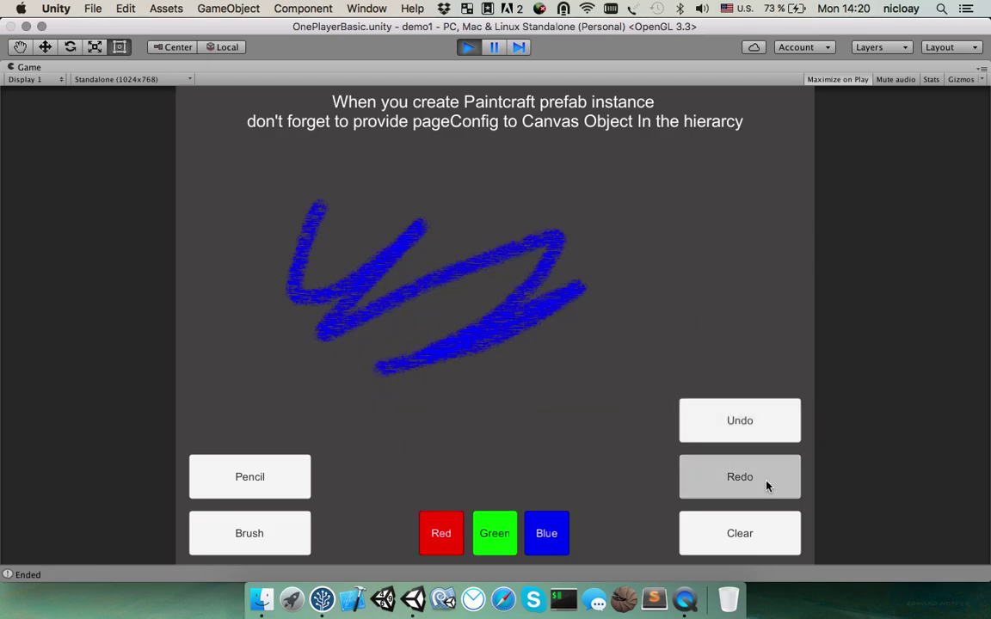
{"action": "left_click", "coordinate": [741, 535]}
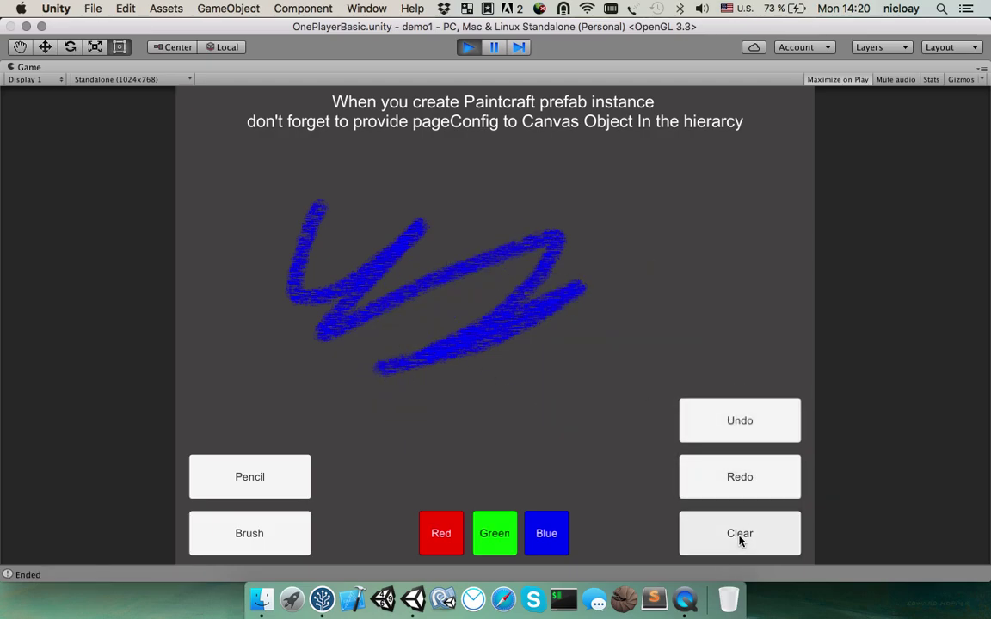
{"action": "left_click", "coordinate": [469, 48]}
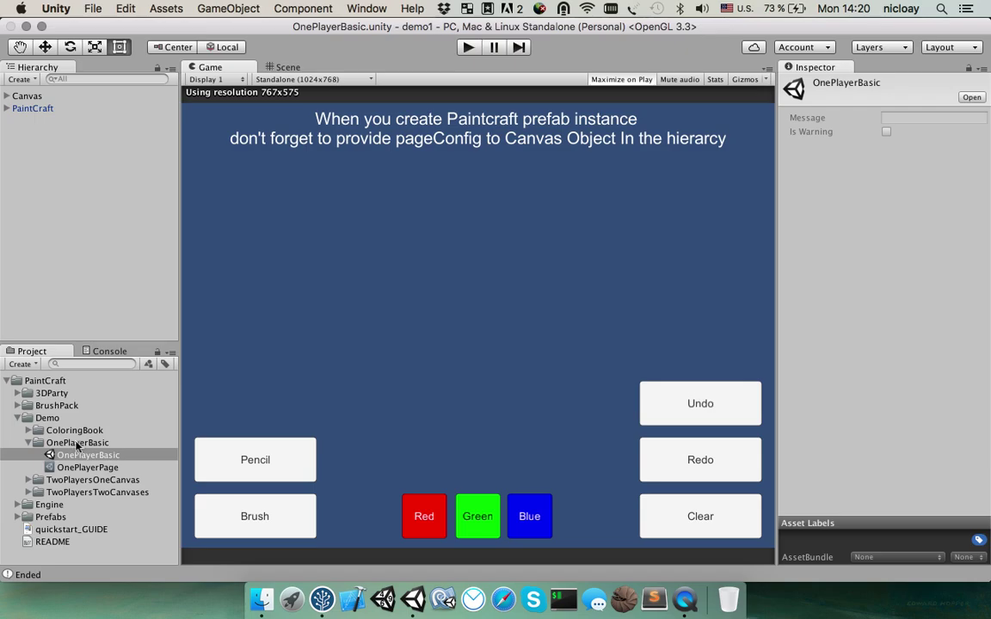
Open the TwoPlayersOneCanvas scene, play it painting the dog pages in green, then stop
{"action": "left_click", "coordinate": [28, 442]}
{"action": "left_click", "coordinate": [29, 455]}
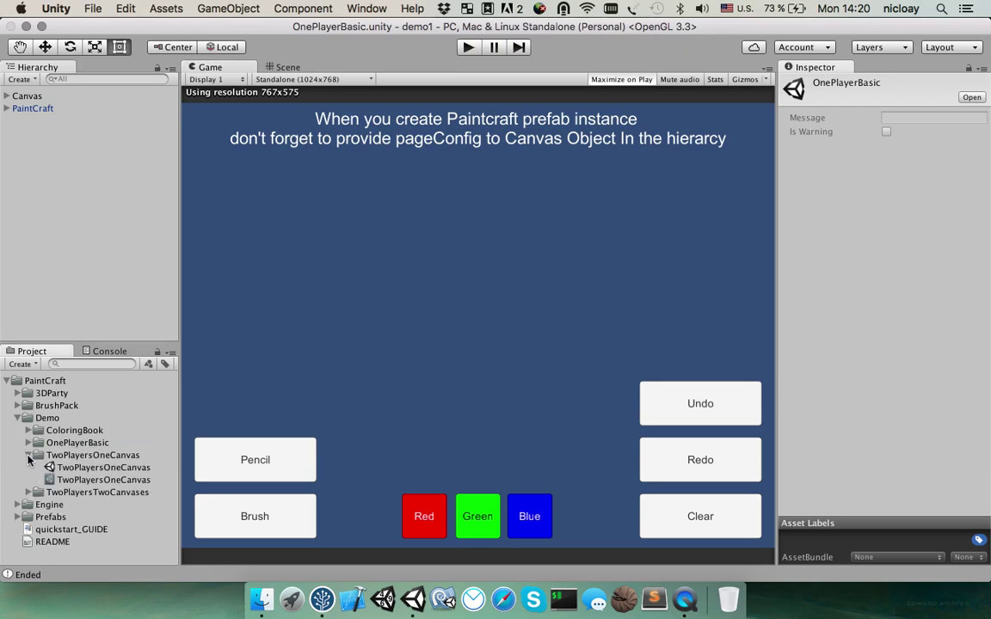
{"action": "double_click", "coordinate": [73, 468]}
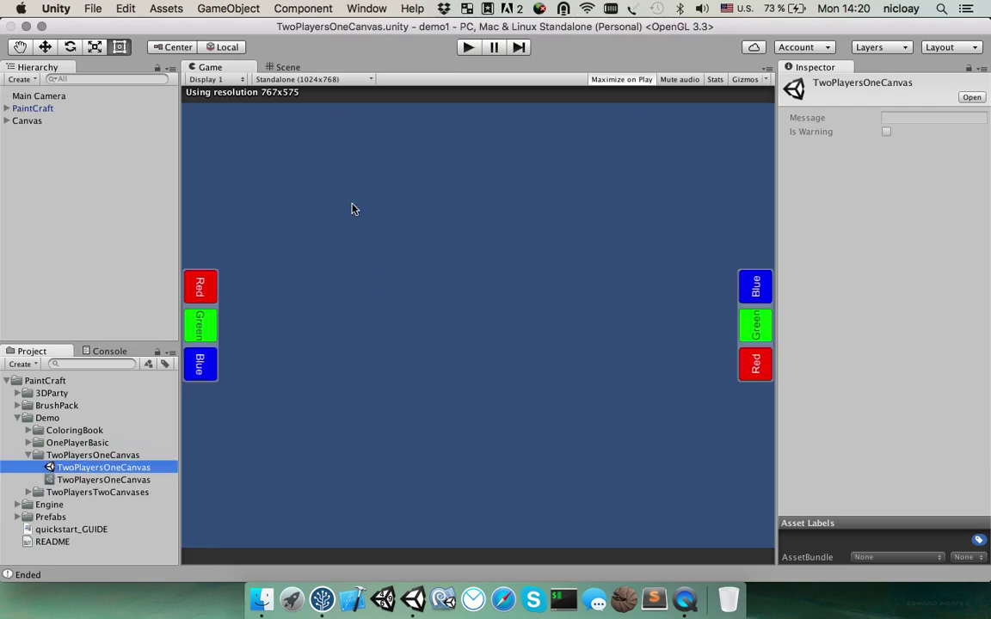
{"action": "left_click", "coordinate": [465, 49]}
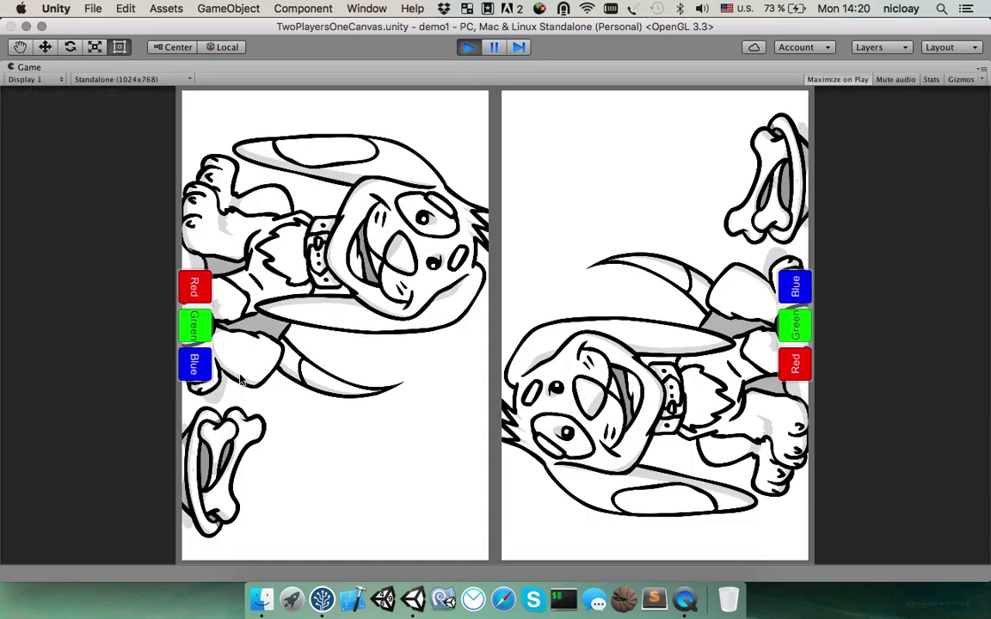
{"action": "left_click", "coordinate": [199, 338]}
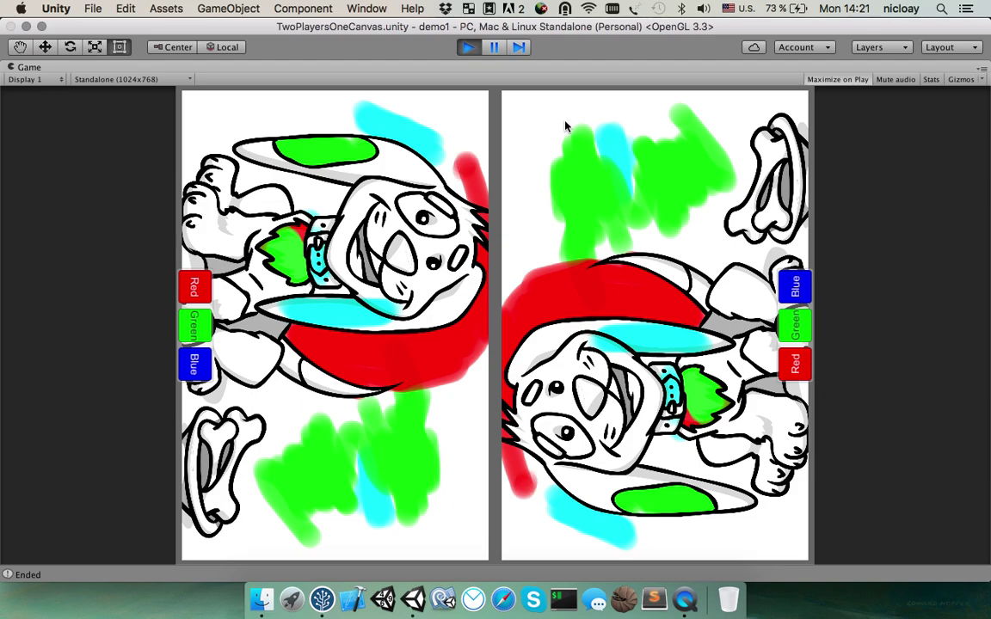
{"action": "left_click", "coordinate": [465, 49]}
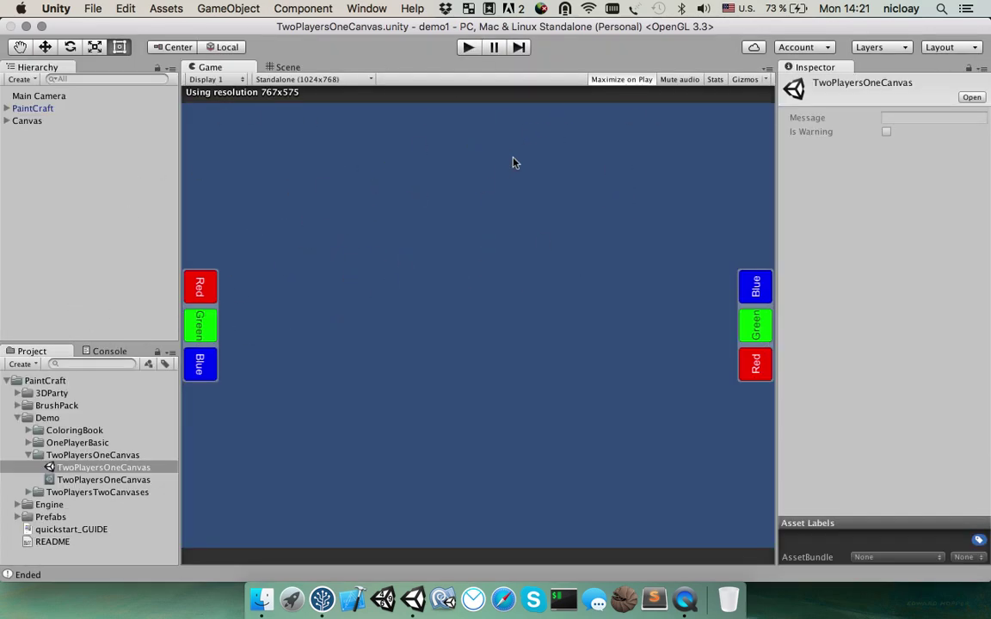
Open the TwoPlayersTwoCanvases scene, paint on both canvases, stop, and collapse its folder
{"action": "left_click", "coordinate": [27, 456]}
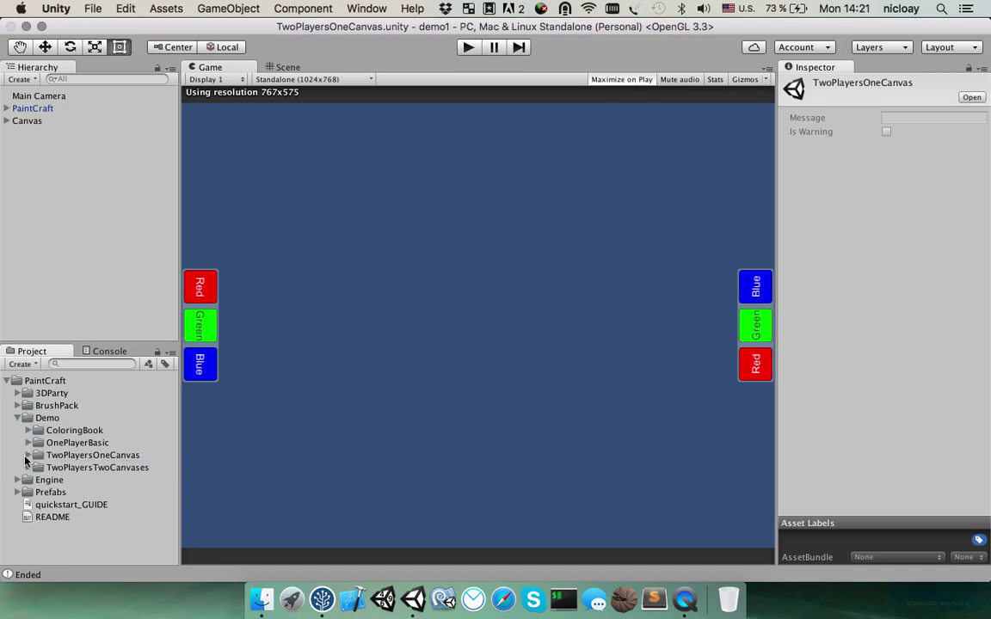
{"action": "left_click", "coordinate": [28, 468]}
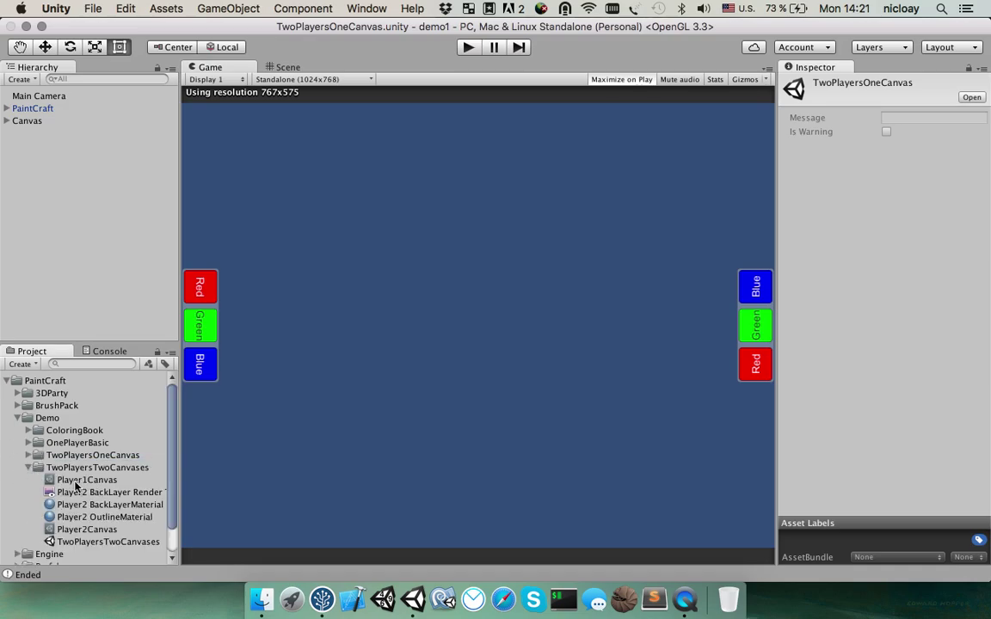
{"action": "double_click", "coordinate": [75, 542]}
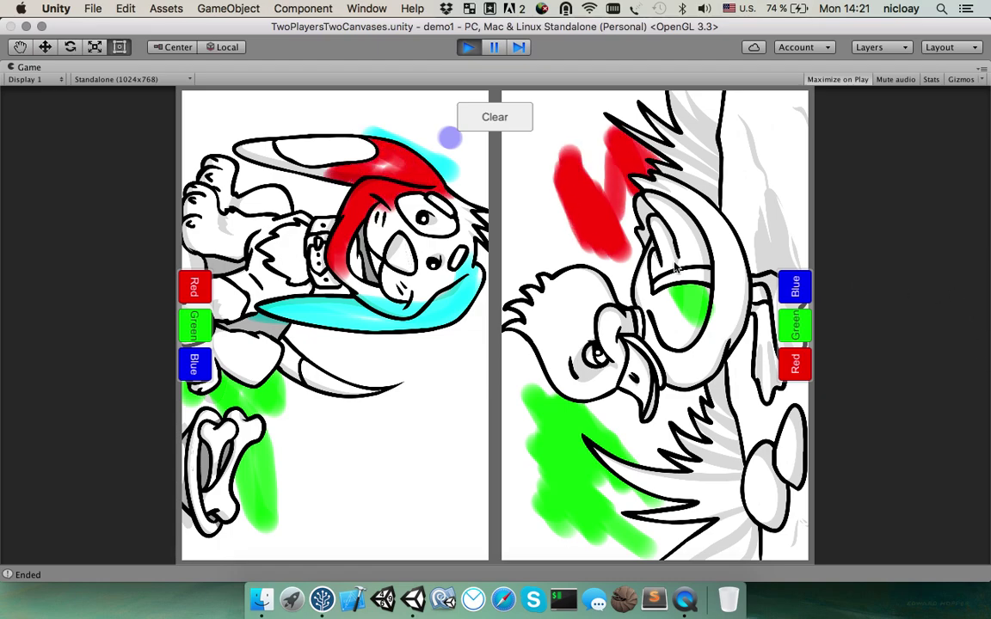
{"action": "left_click", "coordinate": [467, 49]}
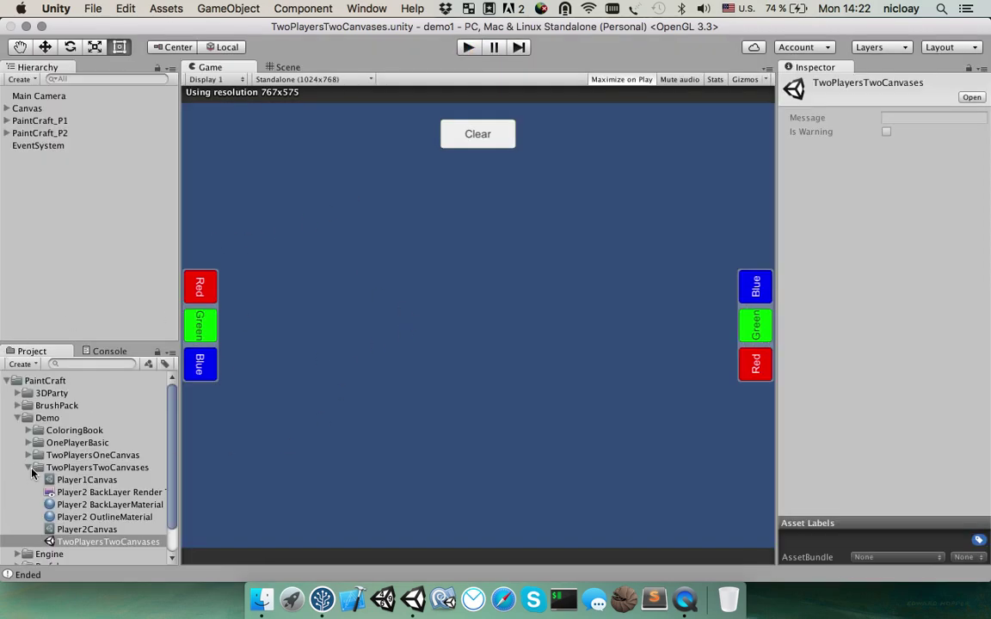
{"action": "left_click", "coordinate": [30, 468]}
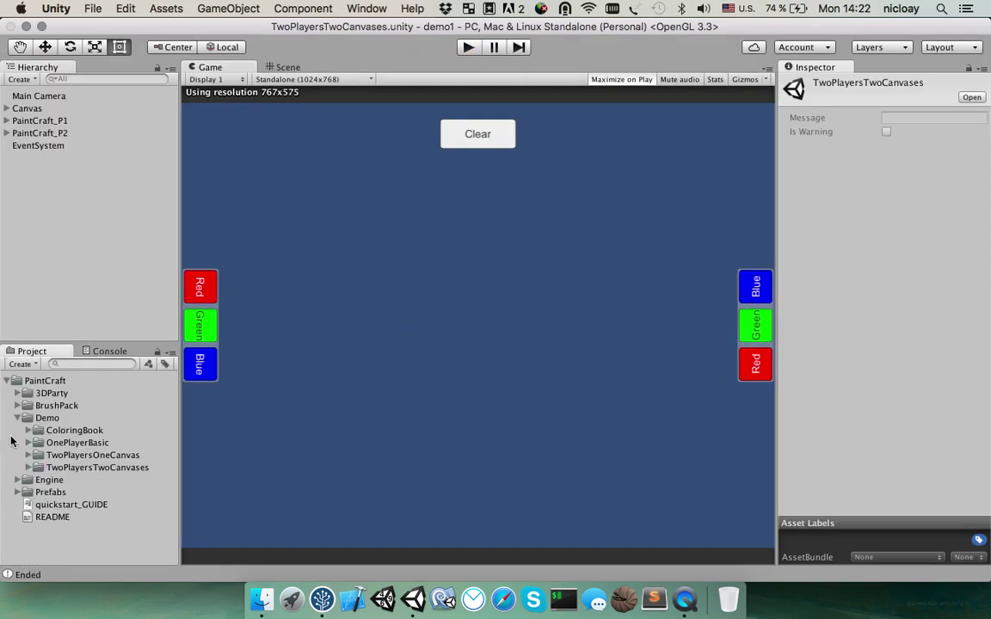
Expand BrushPack and browse the Basic, Brush and Common folders and their shaders
{"action": "left_click", "coordinate": [18, 417]}
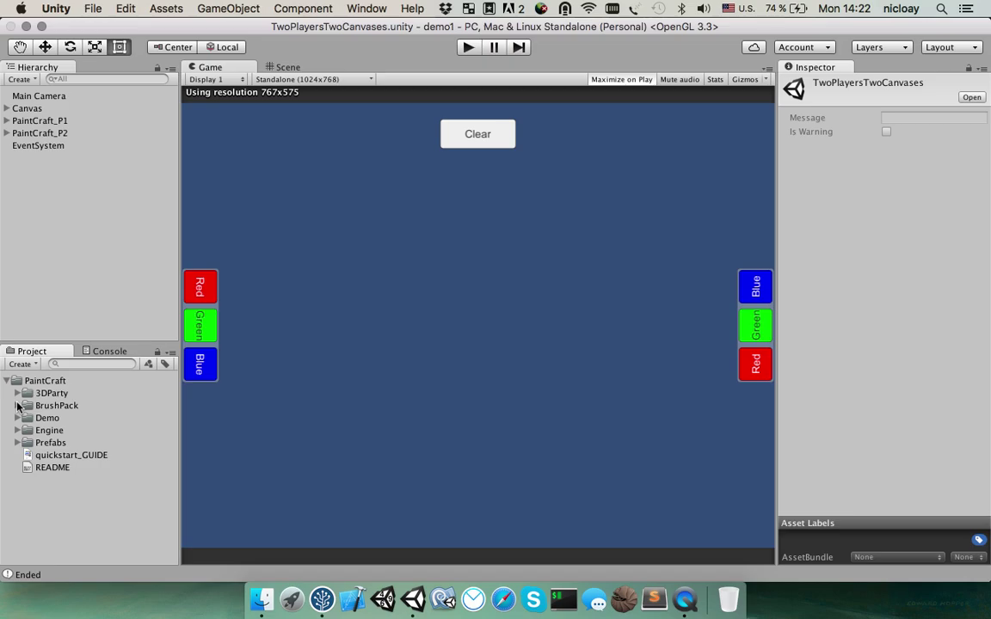
{"action": "left_click", "coordinate": [17, 406]}
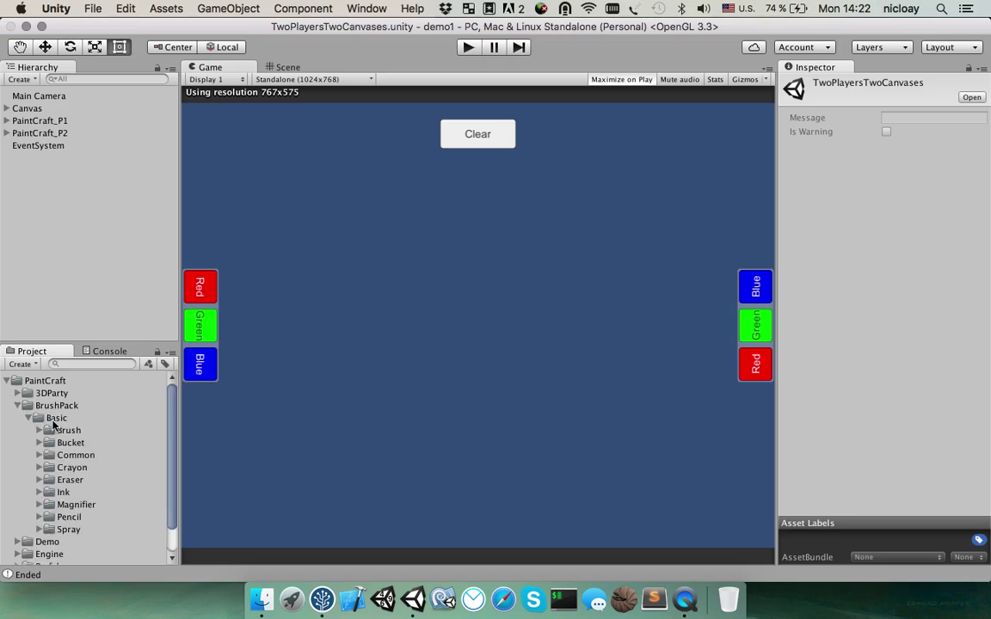
{"action": "left_click", "coordinate": [54, 419]}
{"action": "left_click", "coordinate": [67, 430]}
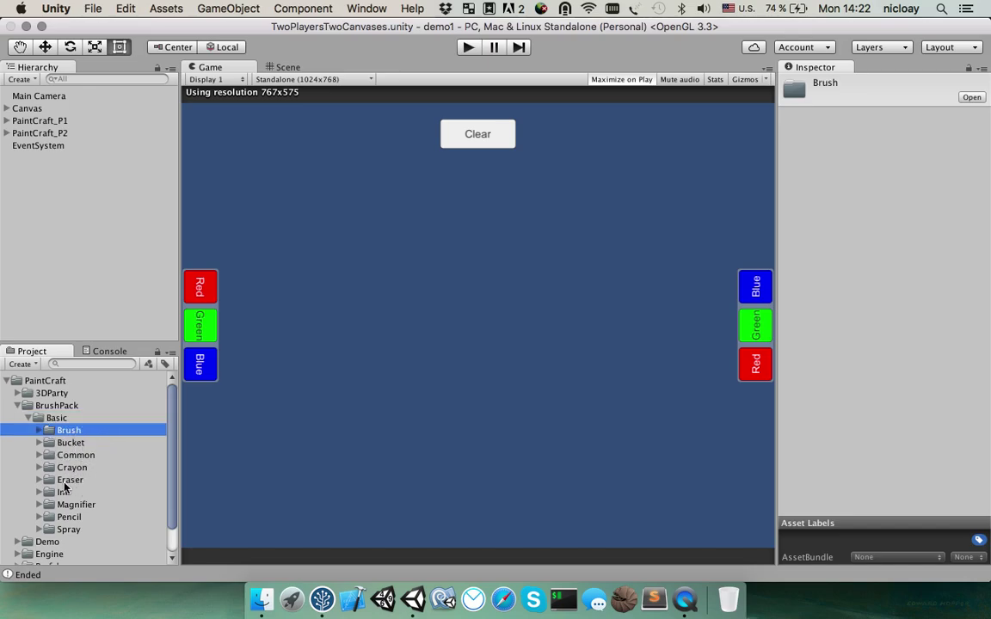
{"action": "left_click", "coordinate": [62, 455]}
{"action": "left_click", "coordinate": [43, 456]}
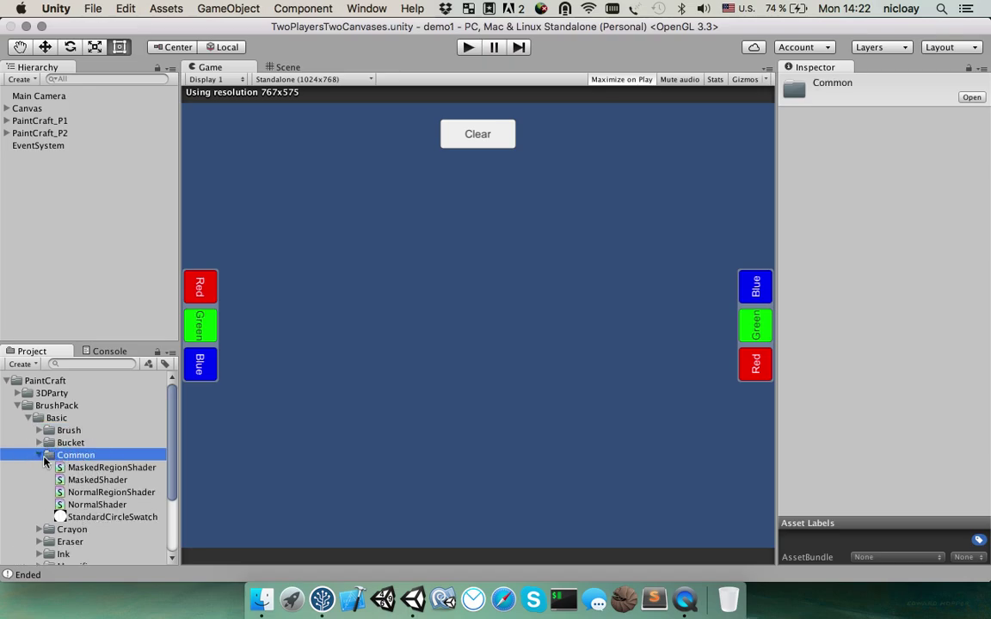
{"action": "left_click", "coordinate": [40, 456]}
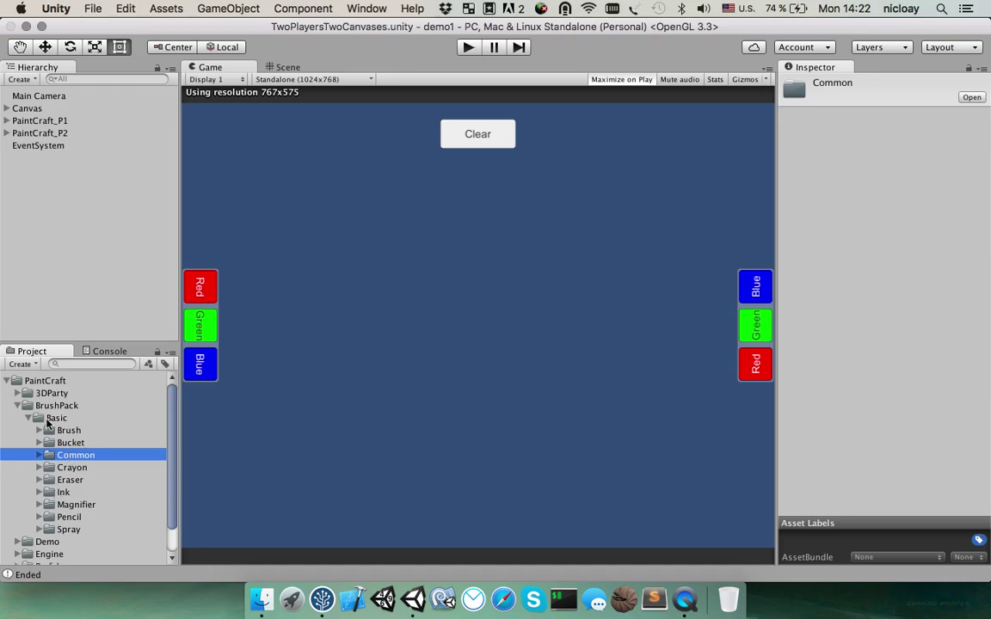
Glance at 3DParty's NodeInspector folder, select the Ink Tool brush, and open the Window menu
{"action": "left_click", "coordinate": [17, 393]}
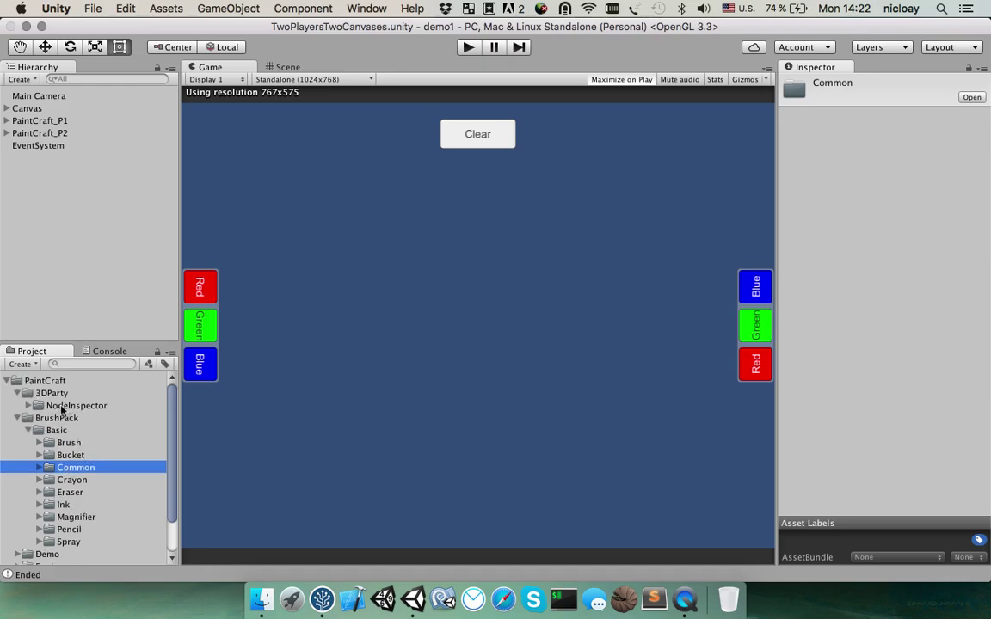
{"action": "left_click", "coordinate": [62, 408]}
{"action": "left_click", "coordinate": [18, 393]}
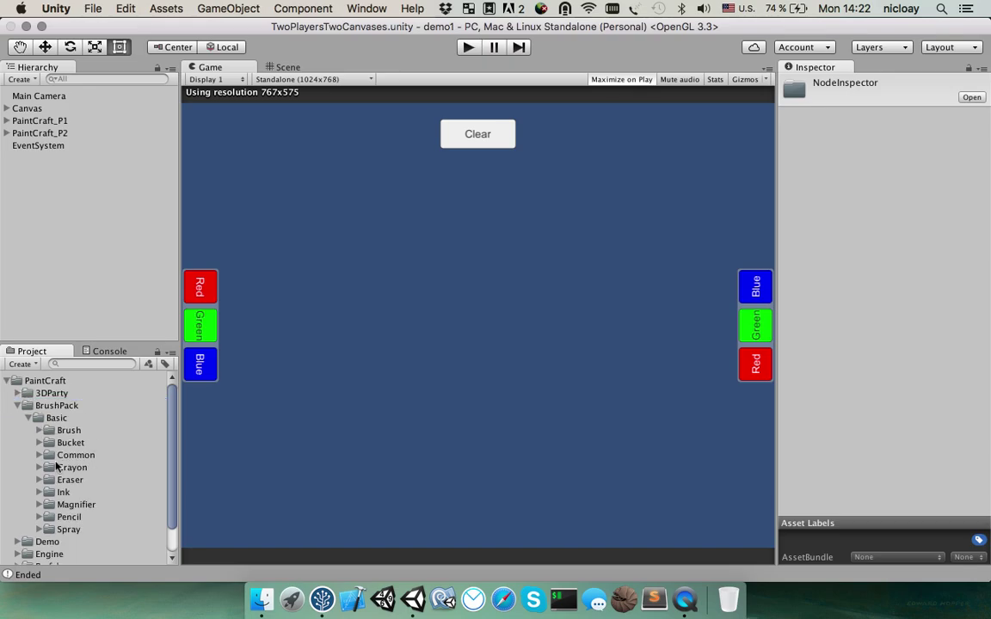
{"action": "left_click", "coordinate": [39, 492]}
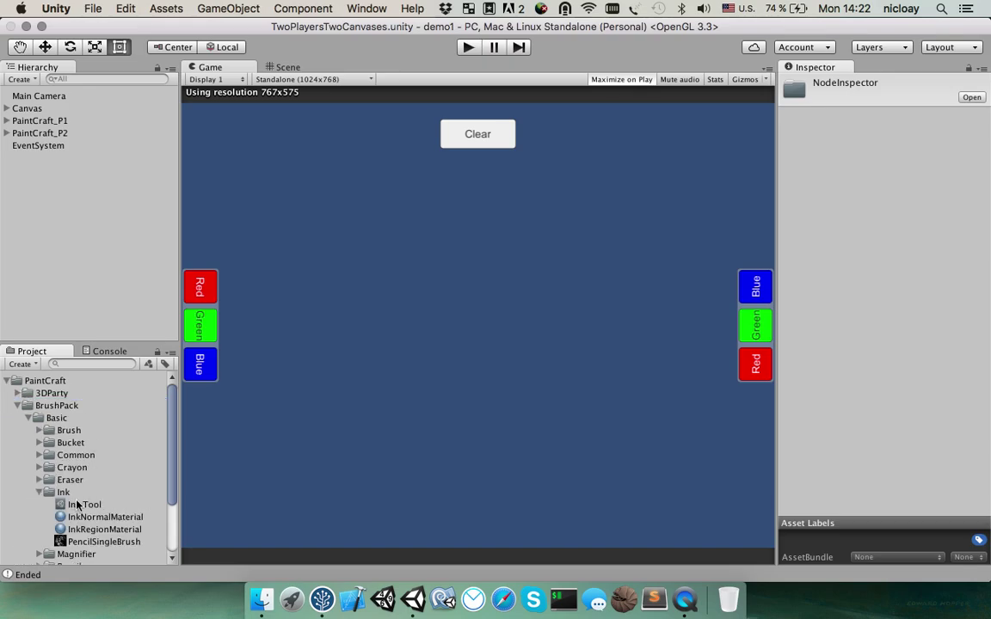
{"action": "left_click", "coordinate": [76, 505]}
{"action": "left_click", "coordinate": [365, 8]}
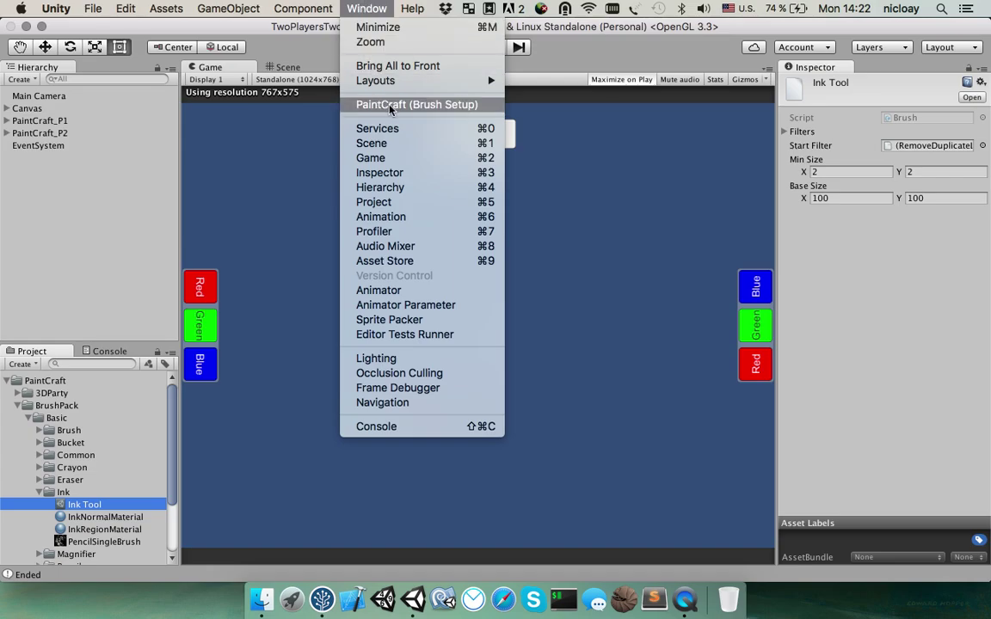
Open the PaintCraft Brush Setup node editor and view the Magnifier brush's node graph
{"action": "left_click", "coordinate": [417, 105]}
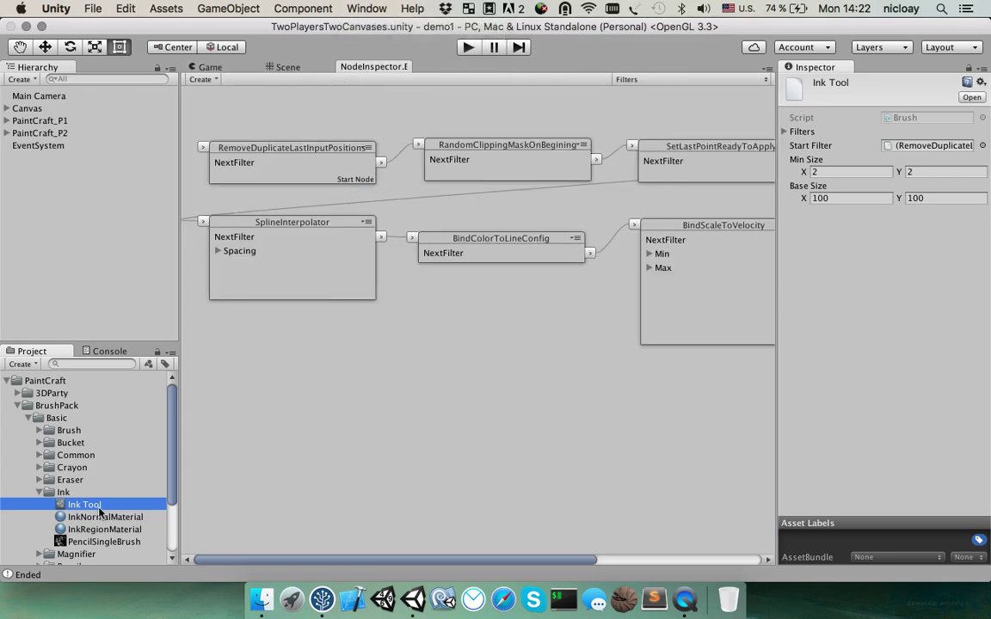
{"action": "left_click", "coordinate": [39, 492]}
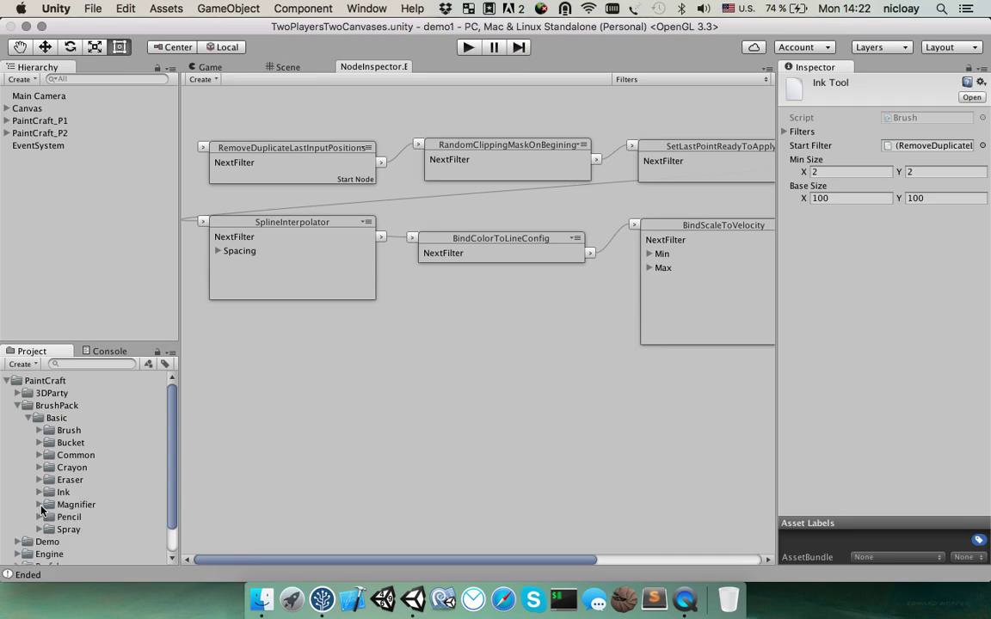
{"action": "left_click", "coordinate": [39, 505]}
{"action": "left_click", "coordinate": [76, 517]}
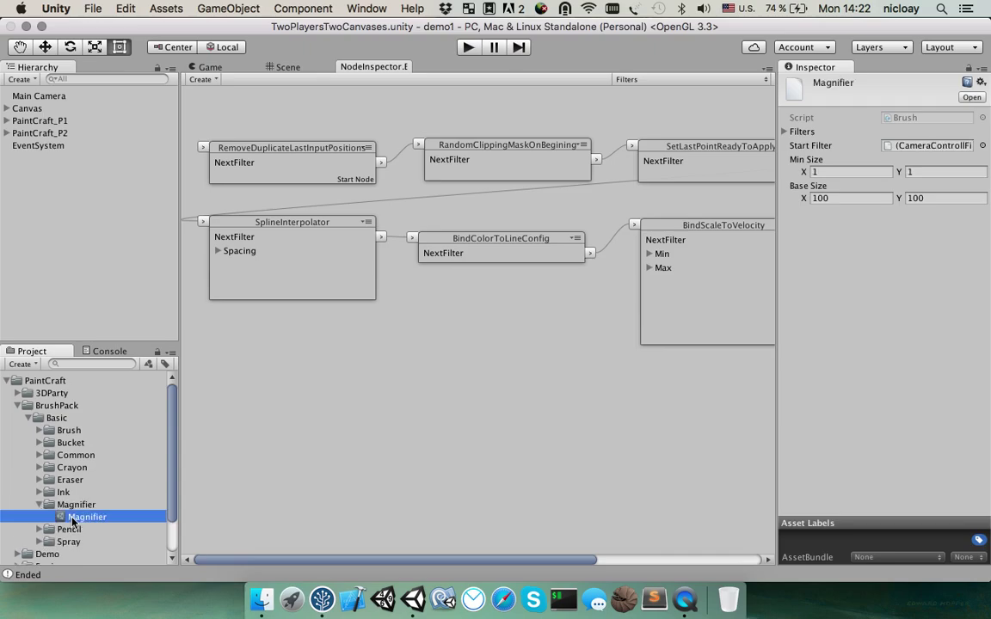
{"action": "left_click", "coordinate": [39, 529]}
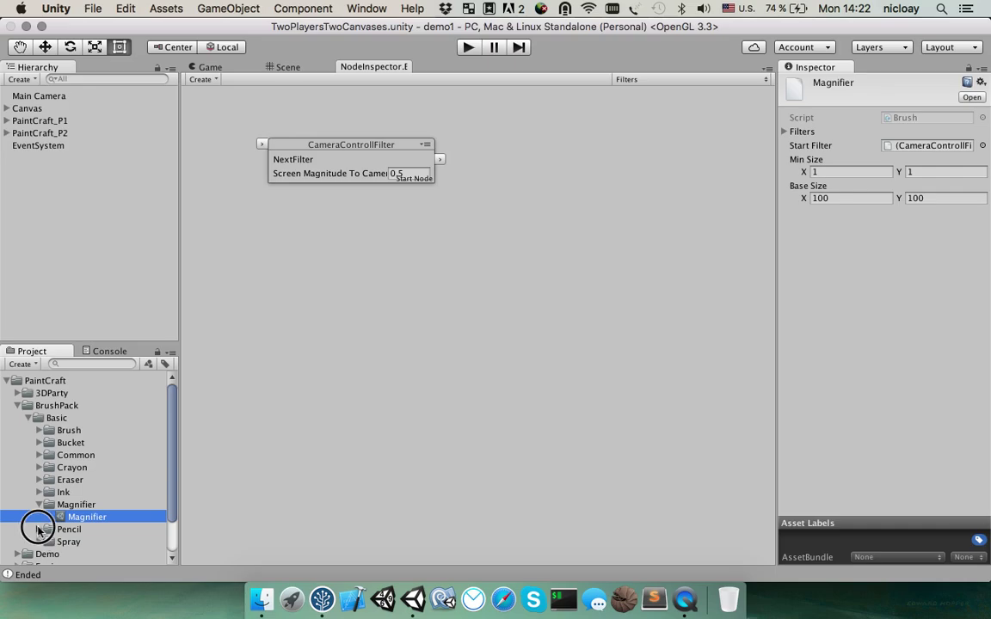
{"action": "left_click_drag", "start_coordinate": [170, 436], "coordinate": [172, 480]}
Expand the Bucket, Common and Brush folders and load Brush Tool into the node editor
{"action": "left_click", "coordinate": [39, 427]}
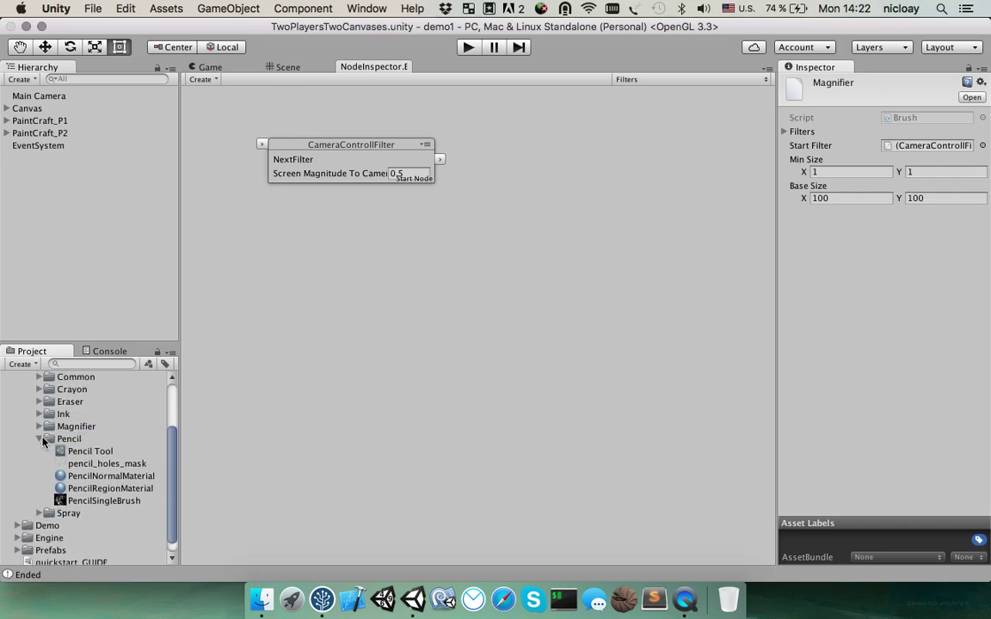
{"action": "left_click", "coordinate": [39, 439]}
{"action": "left_click", "coordinate": [39, 411]}
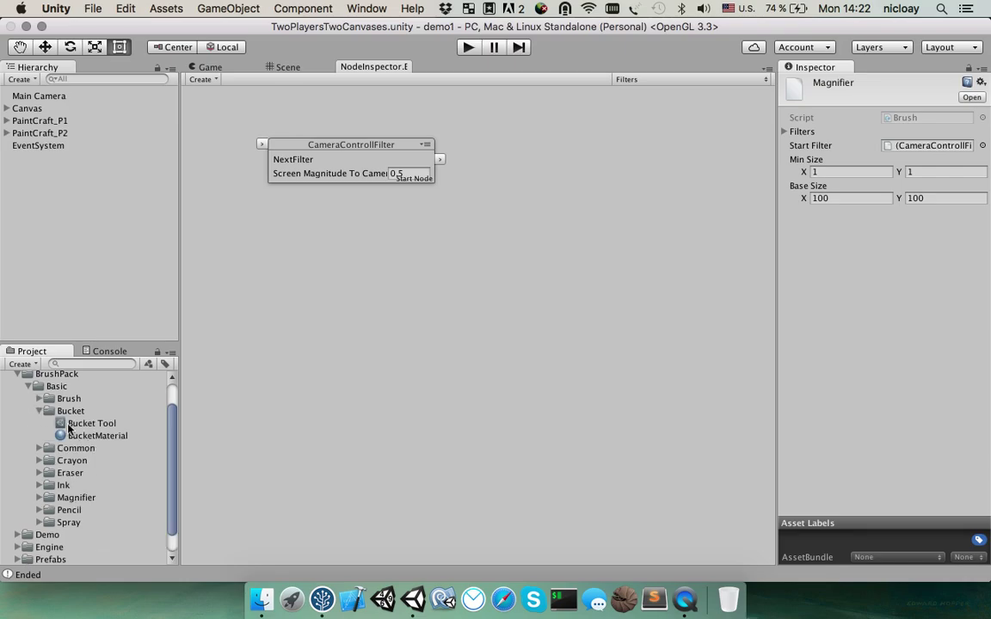
{"action": "left_click", "coordinate": [38, 448]}
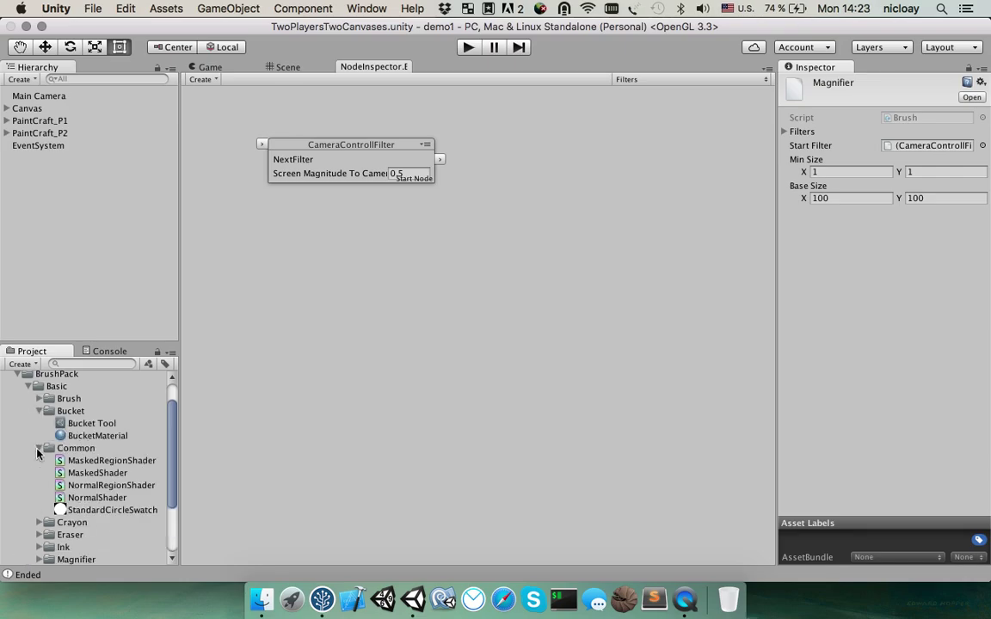
{"action": "left_click", "coordinate": [38, 400]}
{"action": "left_click", "coordinate": [78, 412]}
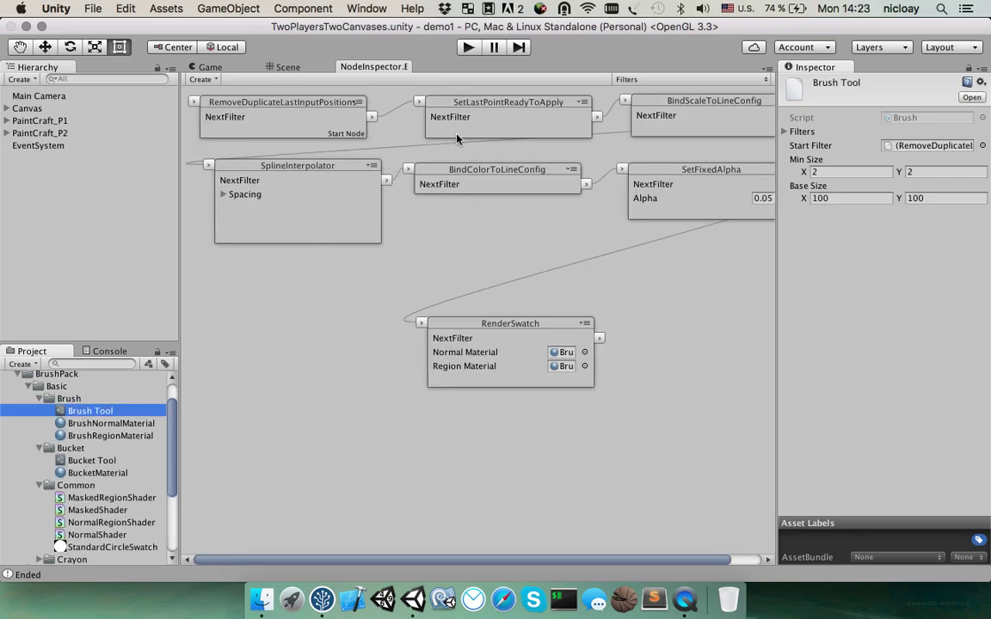
Drag the BindScaleToLineConfig, BindColorToLineConfig and RenderSwatch nodes into a tighter layout
{"action": "left_click_drag", "start_coordinate": [670, 100], "coordinate": [643, 113]}
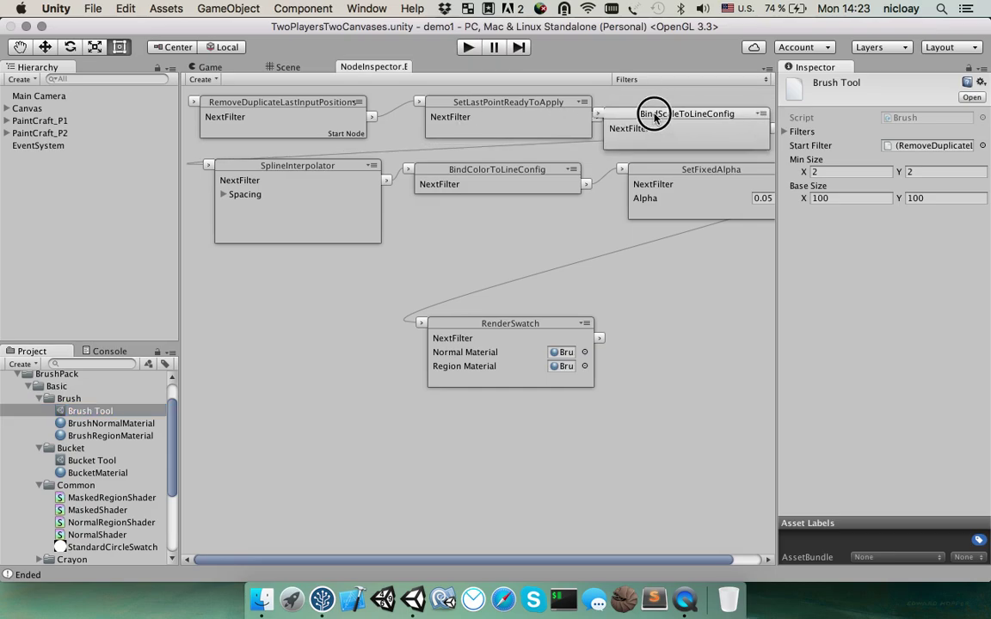
{"action": "left_click_drag", "start_coordinate": [517, 171], "coordinate": [504, 182]}
{"action": "left_click_drag", "start_coordinate": [512, 328], "coordinate": [534, 270]}
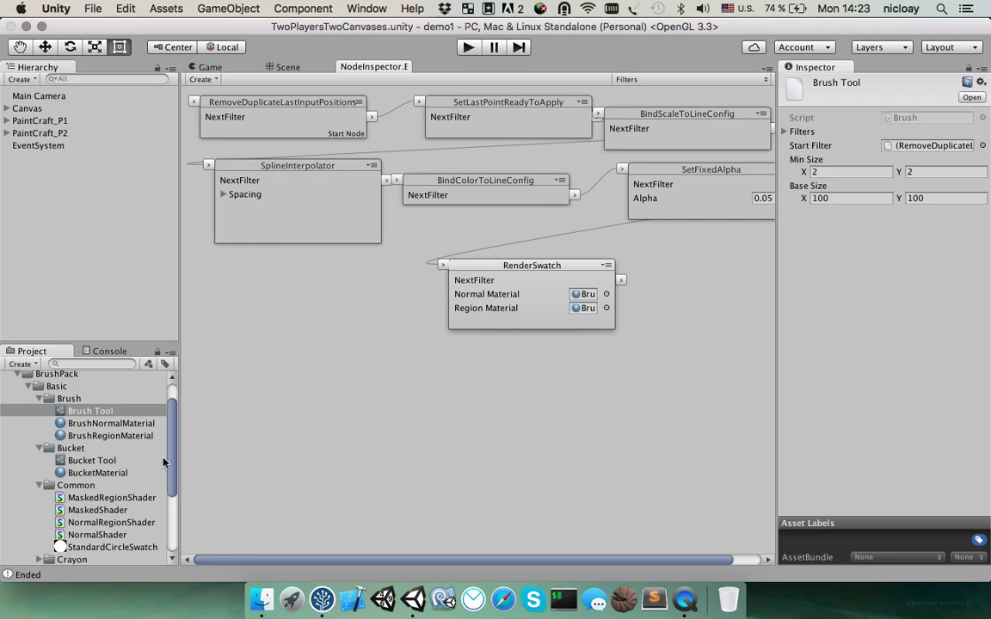
{"action": "mouse_move", "coordinate": [170, 465]}
{"action": "left_mouse_down"}
{"action": "mouse_move", "coordinate": [170, 497]}
{"action": "mouse_move", "coordinate": [166, 403]}
{"action": "left_mouse_up"}
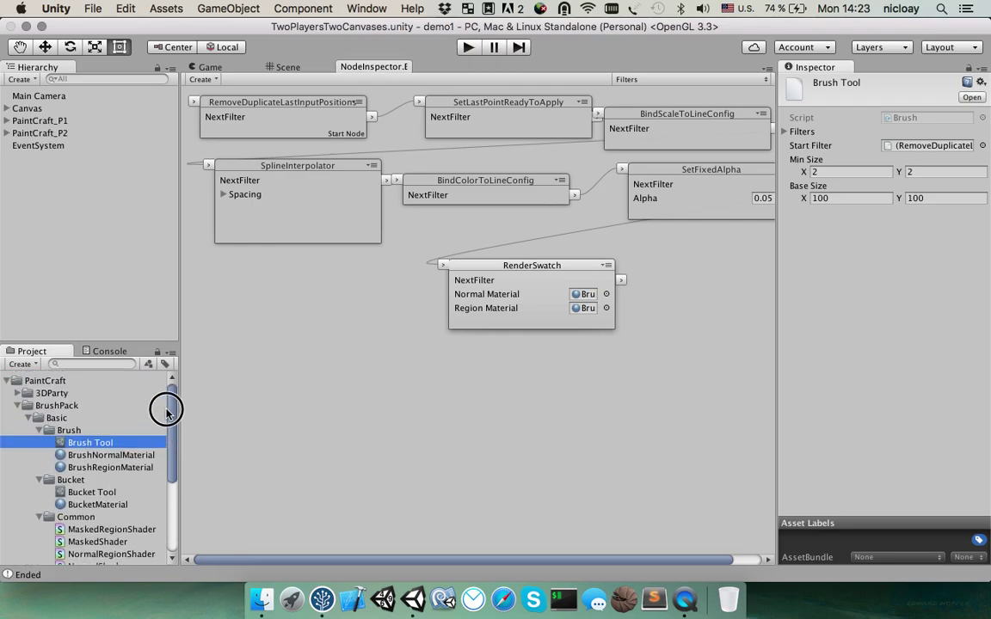
Collapse the Brush, Bucket, Common, BrushPack and 3DParty folders in the Project panel
{"action": "left_click", "coordinate": [17, 405]}
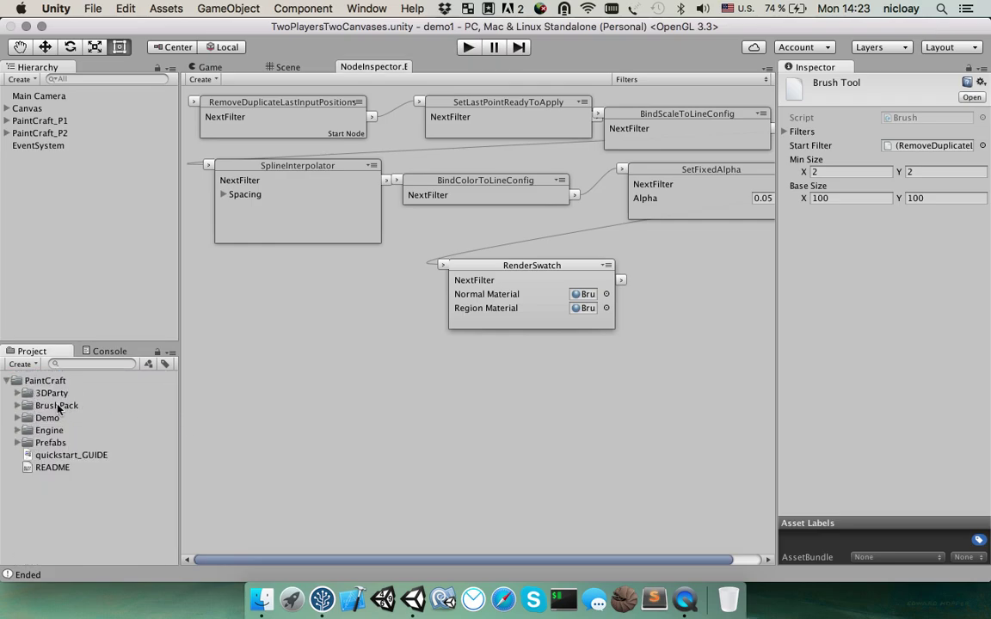
{"action": "left_click", "coordinate": [18, 405]}
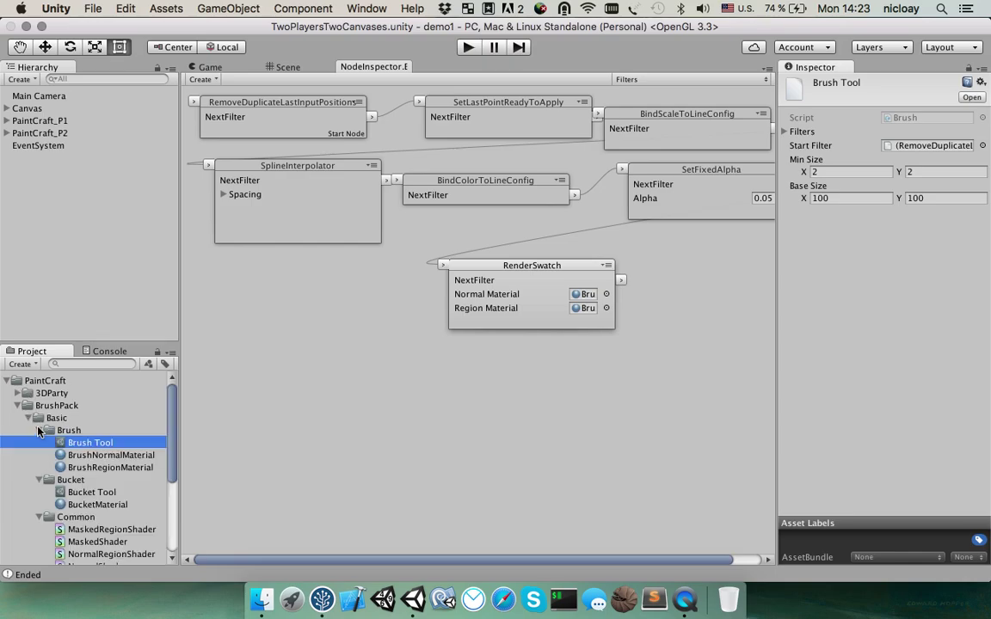
{"action": "left_click", "coordinate": [40, 431]}
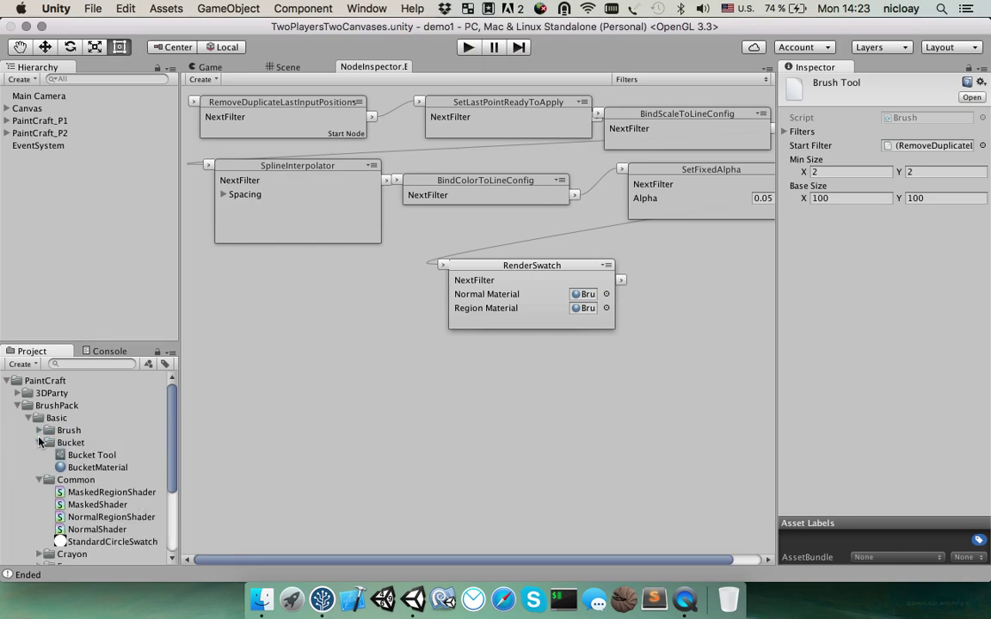
{"action": "left_click", "coordinate": [39, 443]}
{"action": "left_click", "coordinate": [39, 455]}
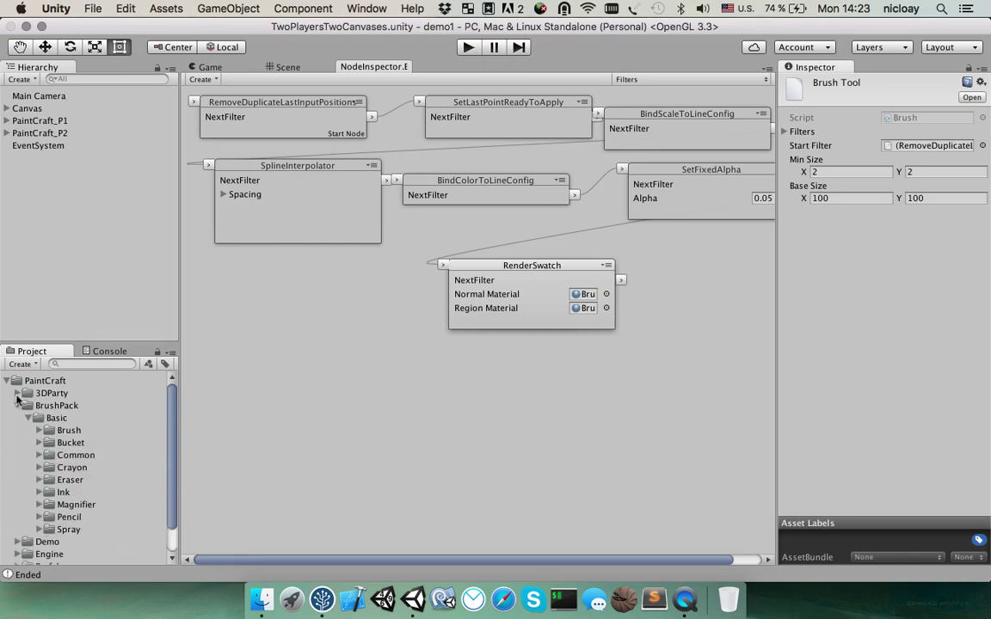
{"action": "left_click", "coordinate": [17, 393]}
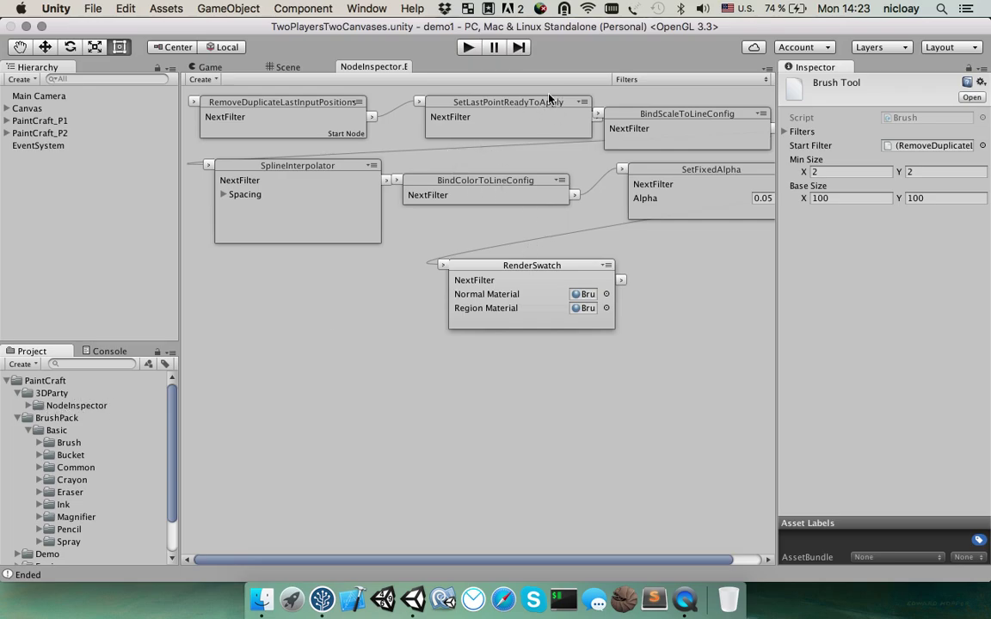
{"action": "left_click", "coordinate": [18, 418]}
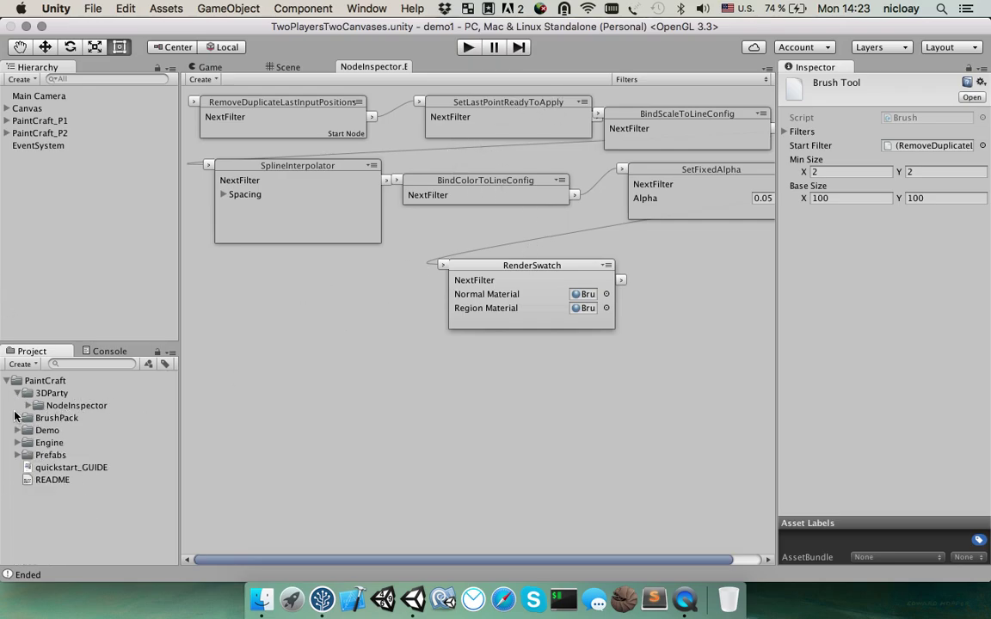
{"action": "left_click", "coordinate": [18, 394]}
View the AnalyticsWrapper script under Engine > Scripts, then expand and select the Prefabs folder
{"action": "left_click", "coordinate": [49, 431]}
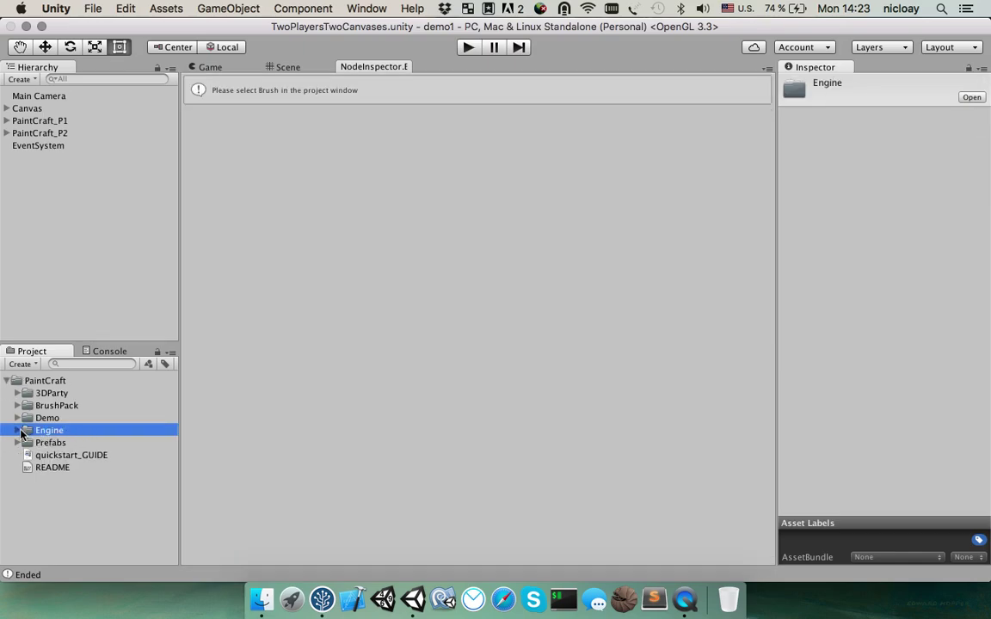
{"action": "left_click", "coordinate": [18, 431]}
{"action": "left_click", "coordinate": [28, 468]}
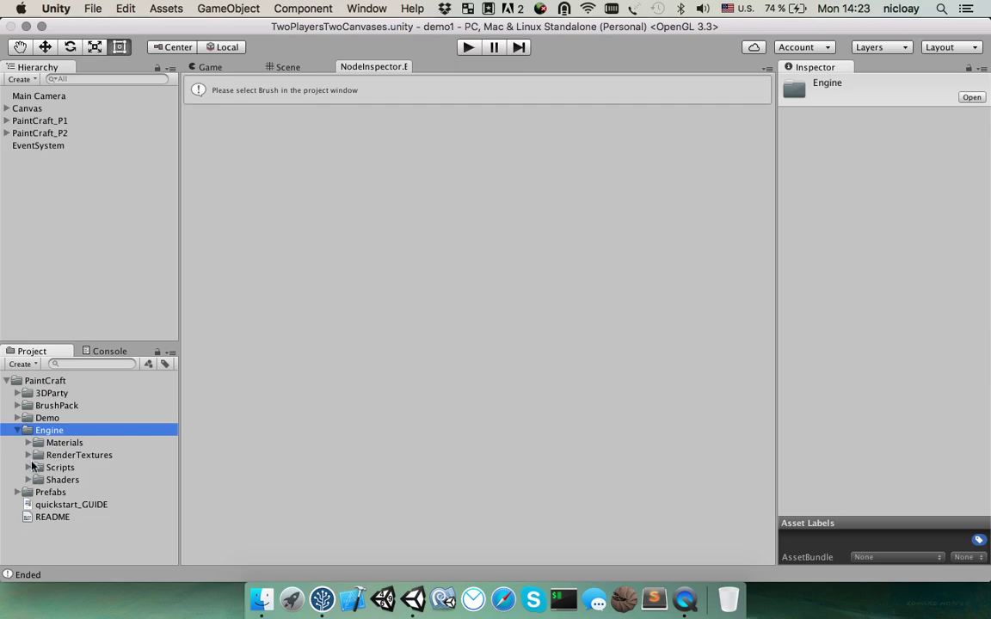
{"action": "left_click", "coordinate": [28, 466]}
{"action": "left_click", "coordinate": [93, 480]}
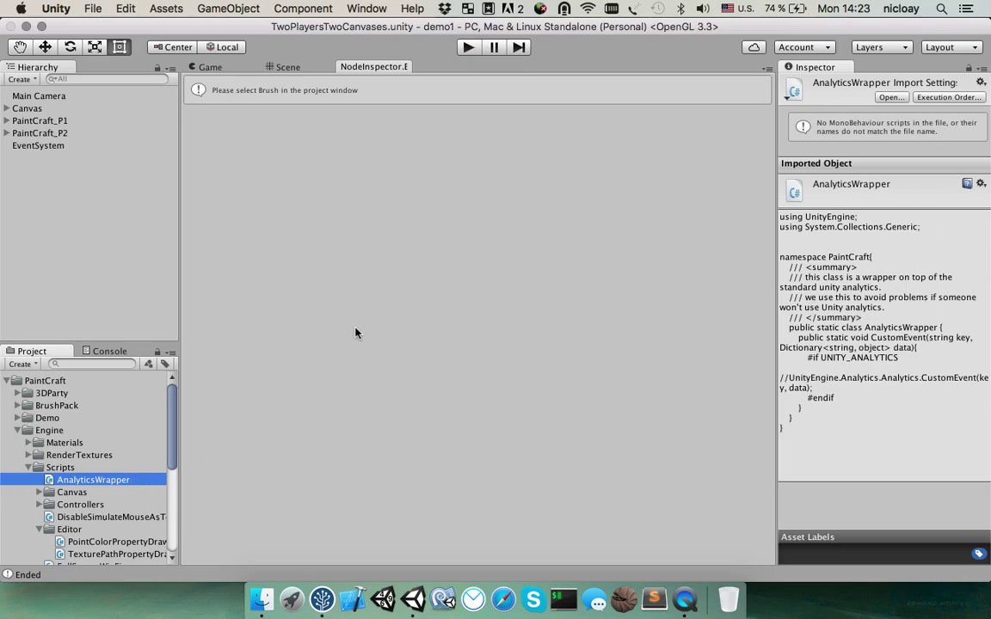
{"action": "left_click", "coordinate": [29, 467]}
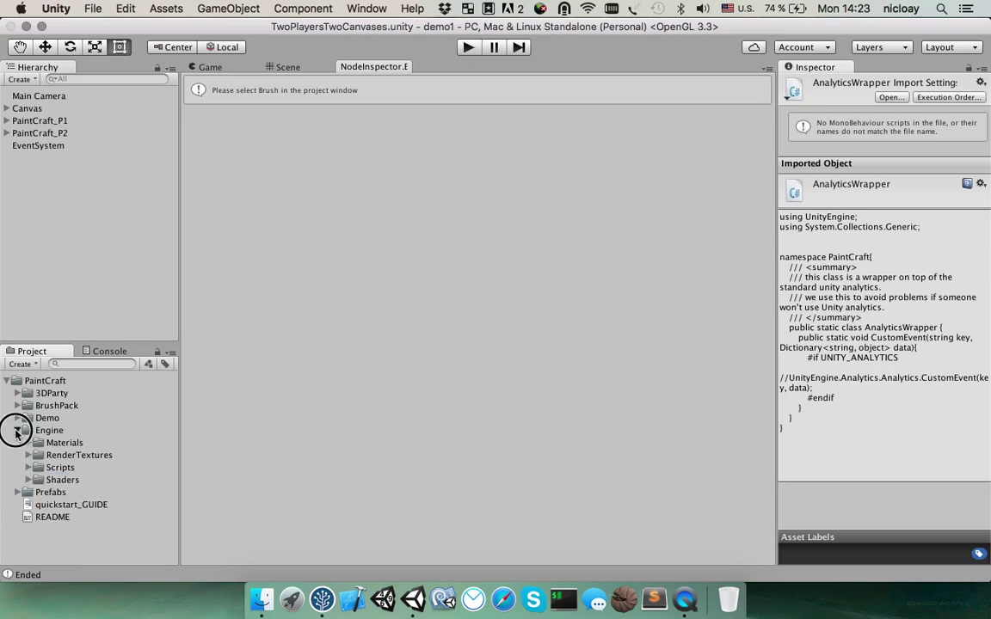
{"action": "left_click", "coordinate": [17, 430]}
{"action": "left_click", "coordinate": [17, 442]}
{"action": "left_click", "coordinate": [54, 445]}
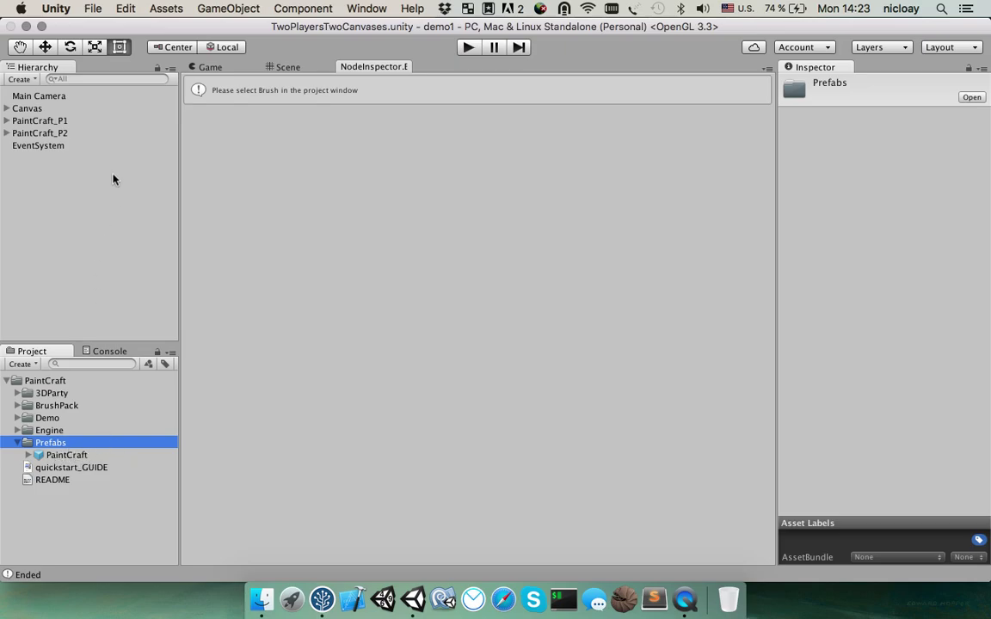
Create a new scene with Cmd+N and drag the PaintCraft prefab into the Hierarchy
{"action": "left_click", "coordinate": [95, 251]}
{"action": "key", "text": "super+n"}
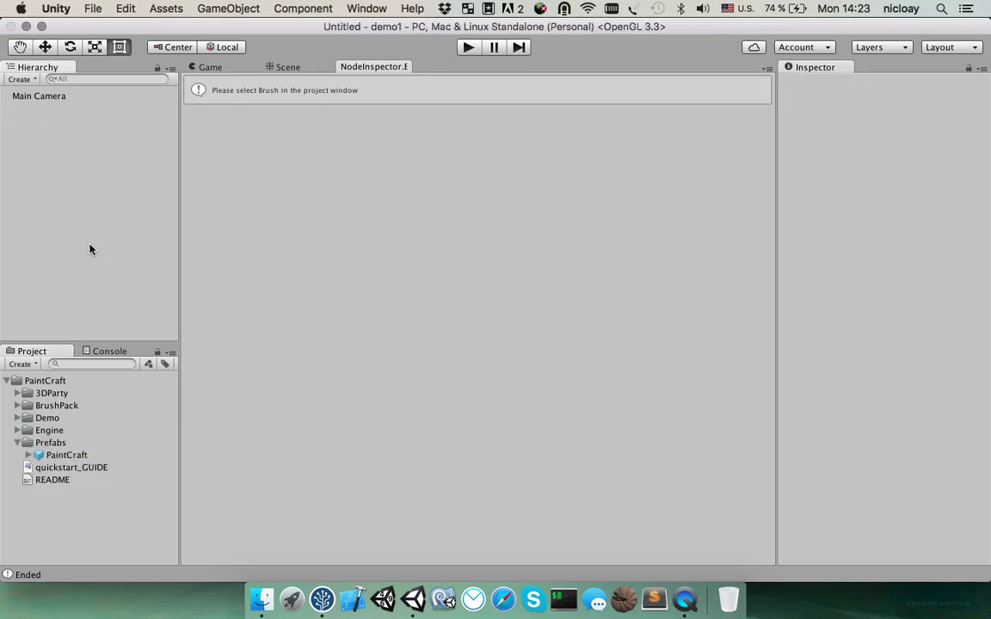
{"action": "left_click", "coordinate": [277, 71]}
{"action": "left_click", "coordinate": [212, 67]}
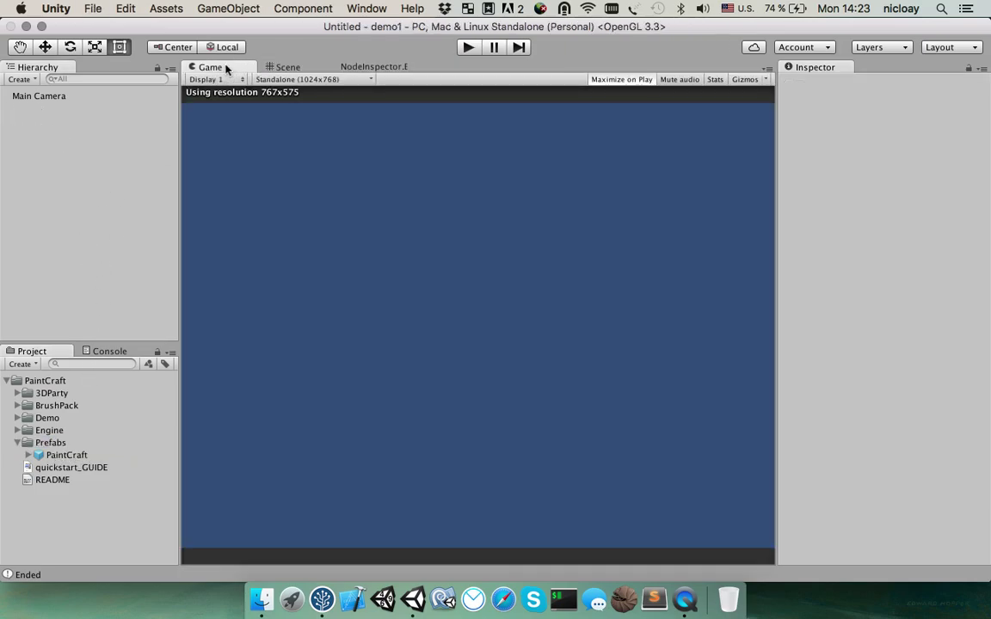
{"action": "left_click_drag", "start_coordinate": [56, 459], "coordinate": [80, 156]}
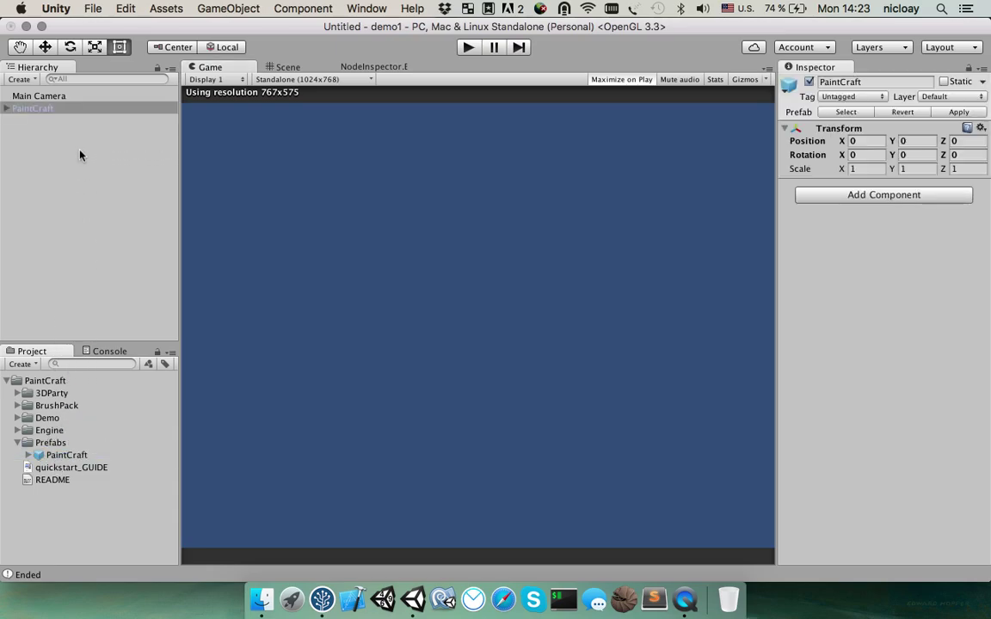
Select PaintCraft's Canvas child and set its Page Config to BlankPage2
{"action": "left_click", "coordinate": [7, 109]}
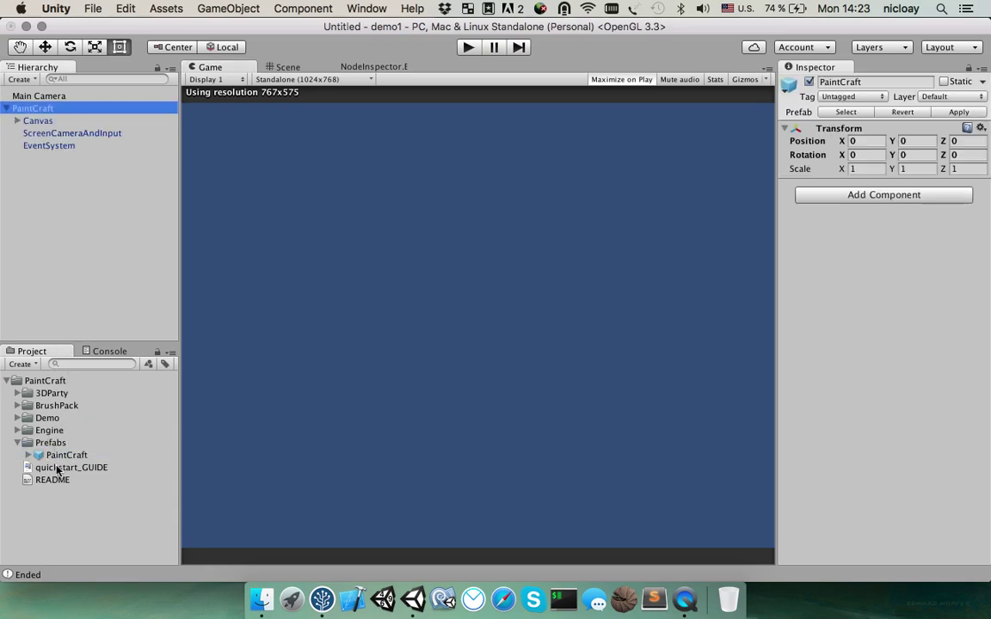
{"action": "left_click", "coordinate": [49, 121]}
{"action": "left_click", "coordinate": [983, 227]}
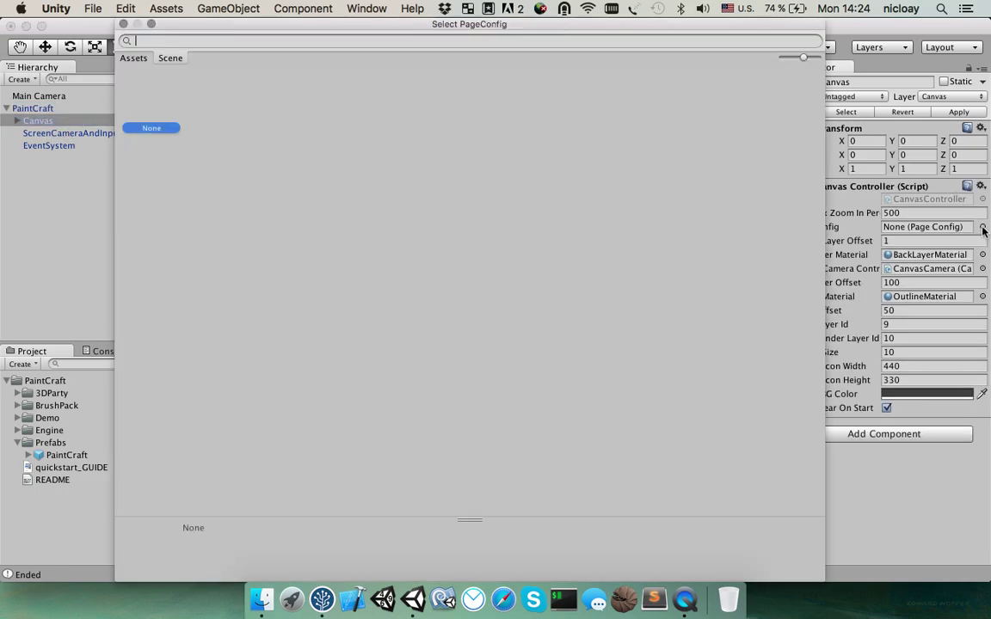
{"action": "left_click", "coordinate": [125, 57]}
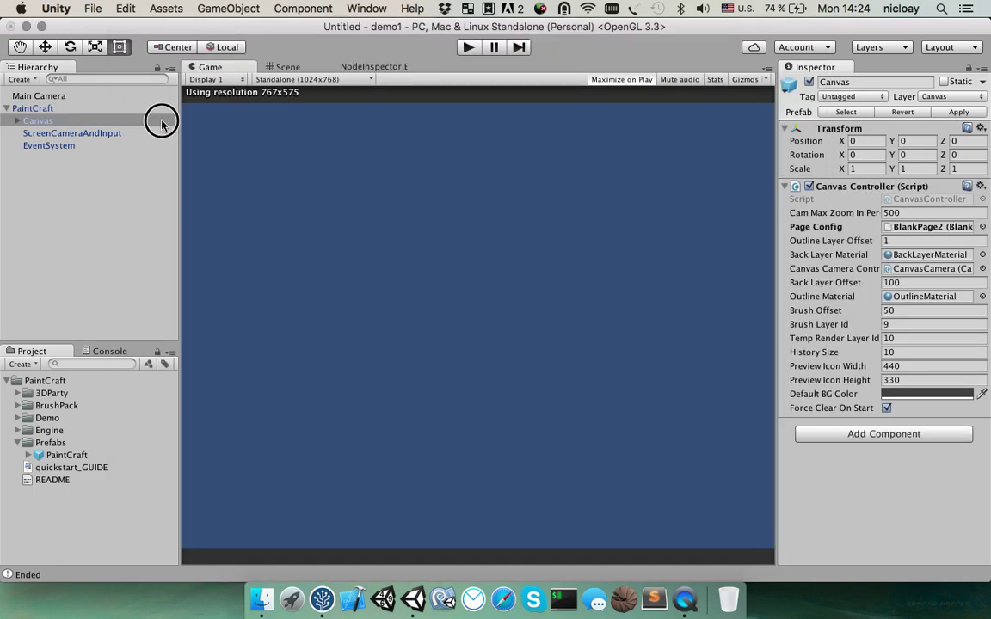
{"action": "double_click", "coordinate": [155, 120]}
Play the new scene and paint a cyan zigzag stroke across the grey BlankPage2 canvas
{"action": "left_click", "coordinate": [467, 49]}
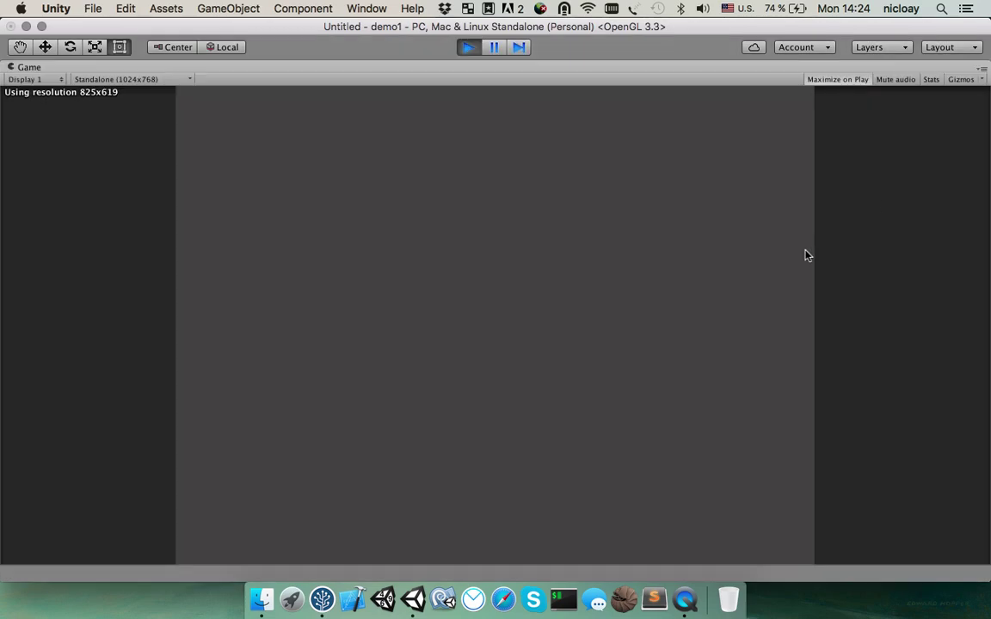
{"action": "mouse_move", "coordinate": [275, 221]}
{"action": "left_mouse_down"}
{"action": "mouse_move", "coordinate": [299, 299]}
{"action": "mouse_move", "coordinate": [495, 405]}
{"action": "mouse_move", "coordinate": [480, 429]}
{"action": "left_mouse_up"}
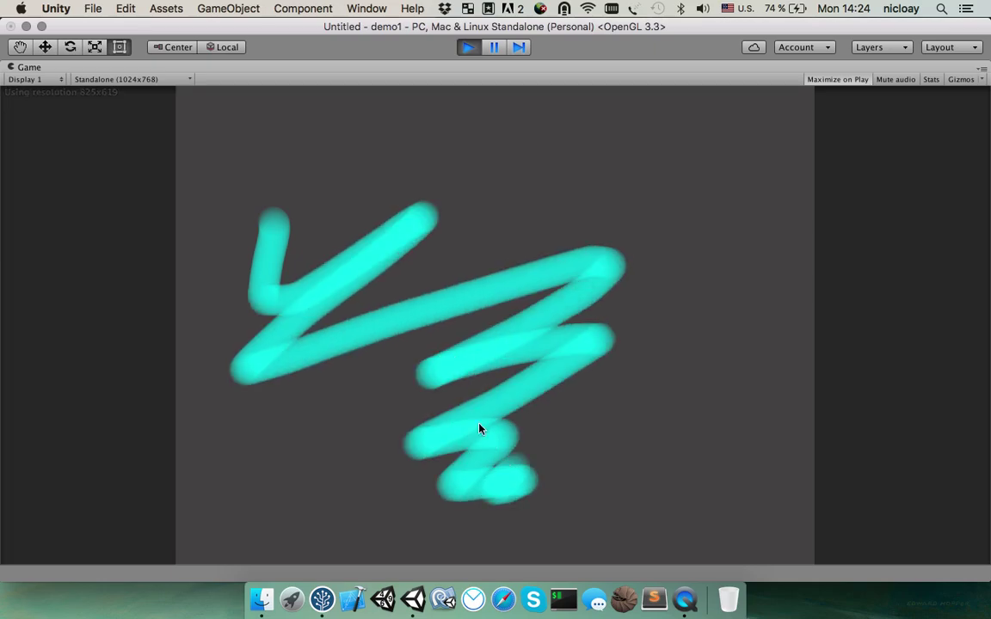